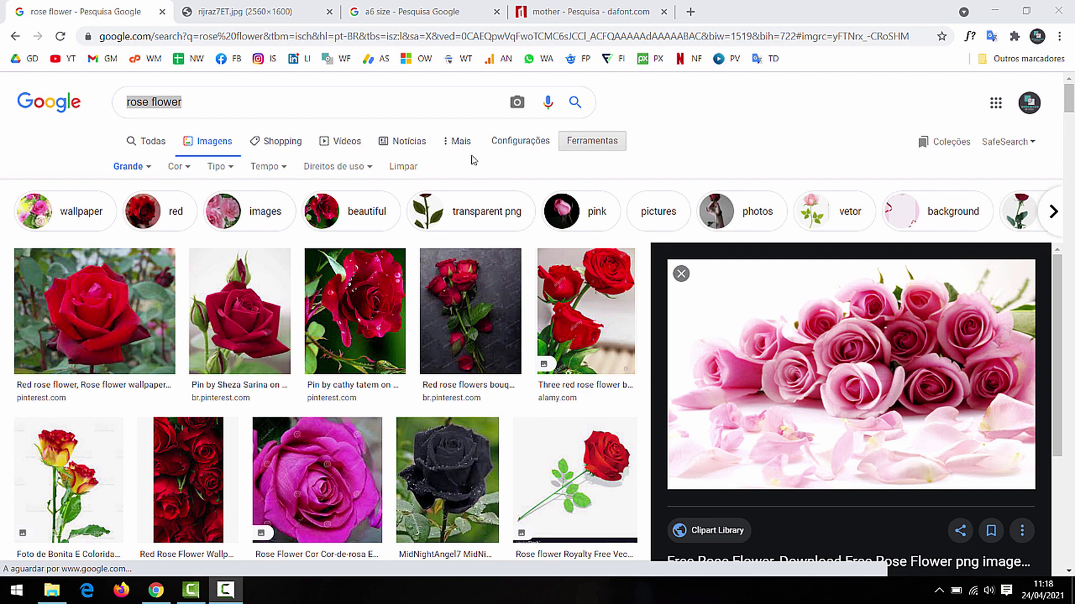
pyautogui.click(206, 106)
pyautogui.moveTo(206, 106); pyautogui.dragTo(134, 146)
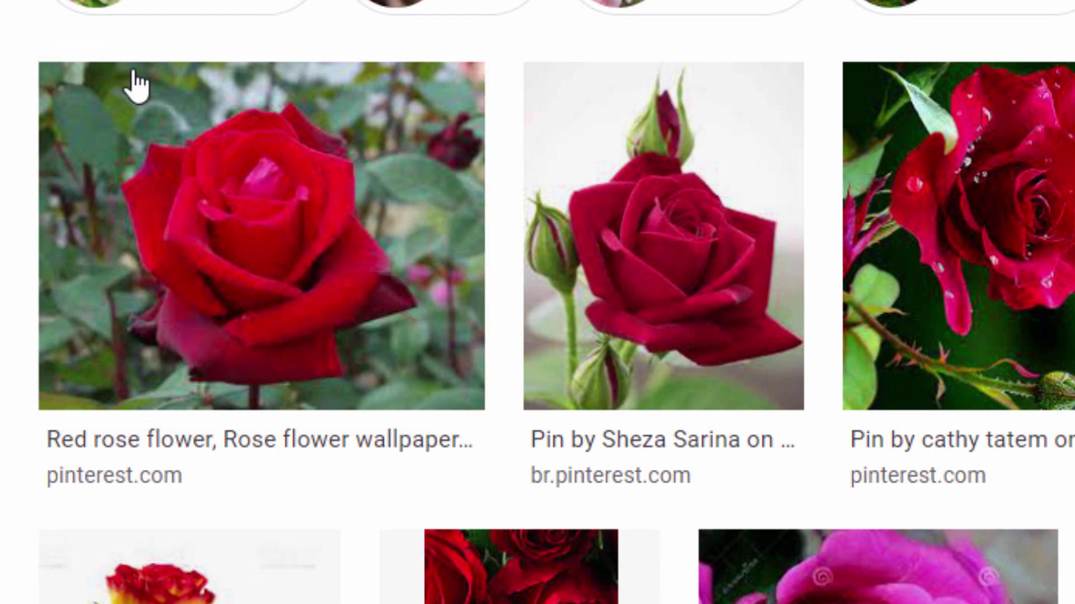
pyautogui.click(263, 168)
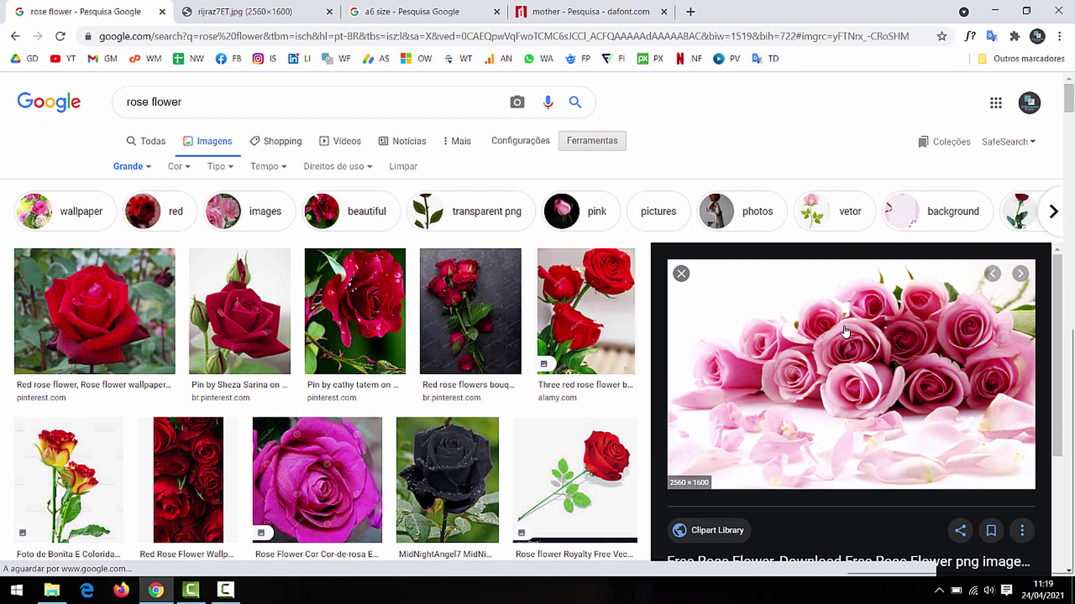
pyautogui.rightClick(817, 314)
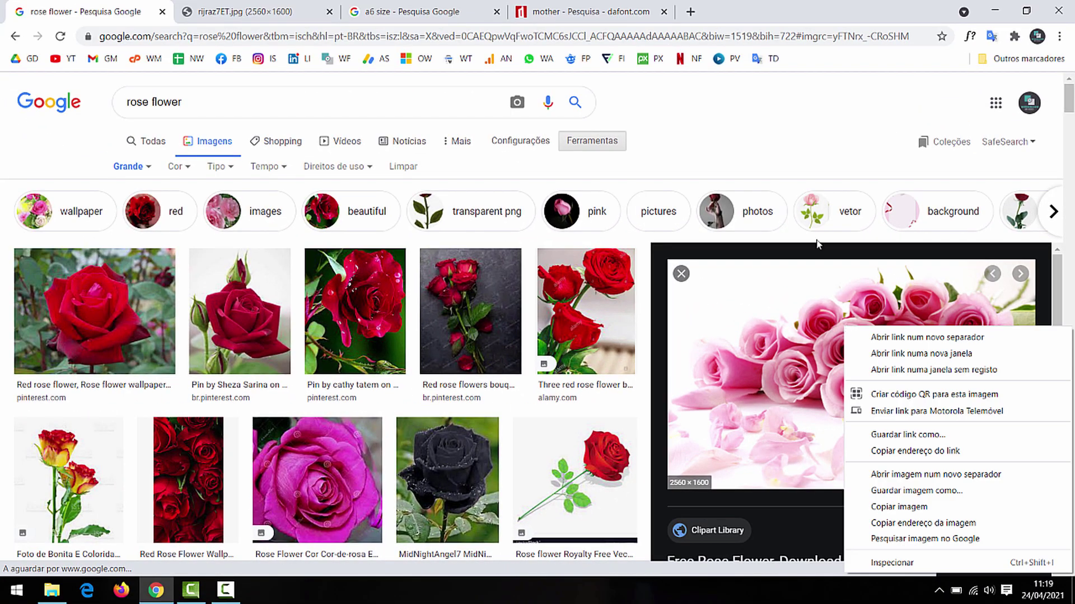
pyautogui.click(774, 359)
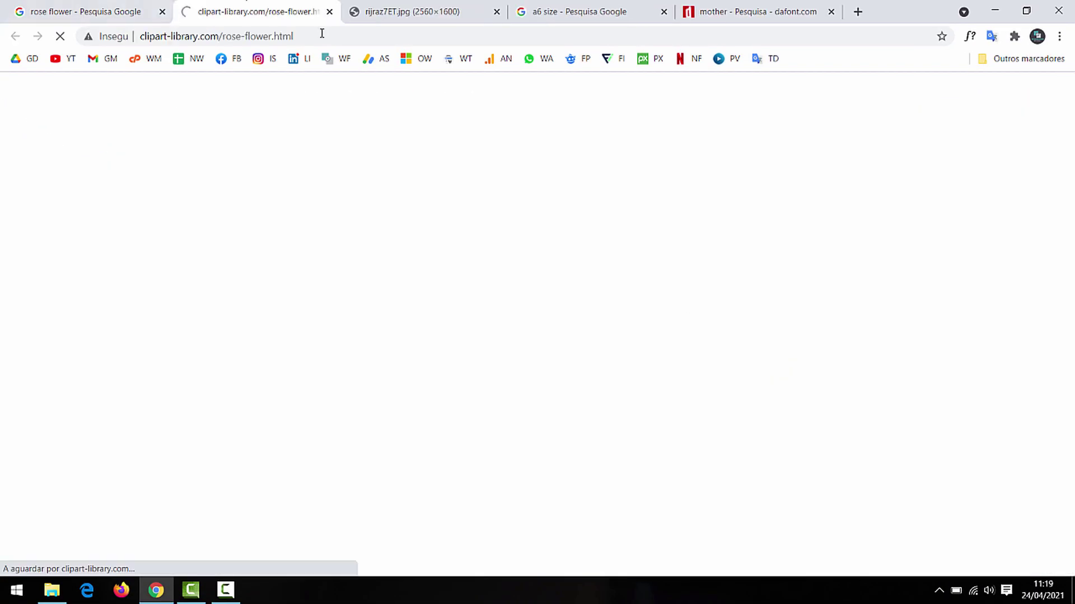
pyautogui.click(330, 12)
pyautogui.click(322, 12)
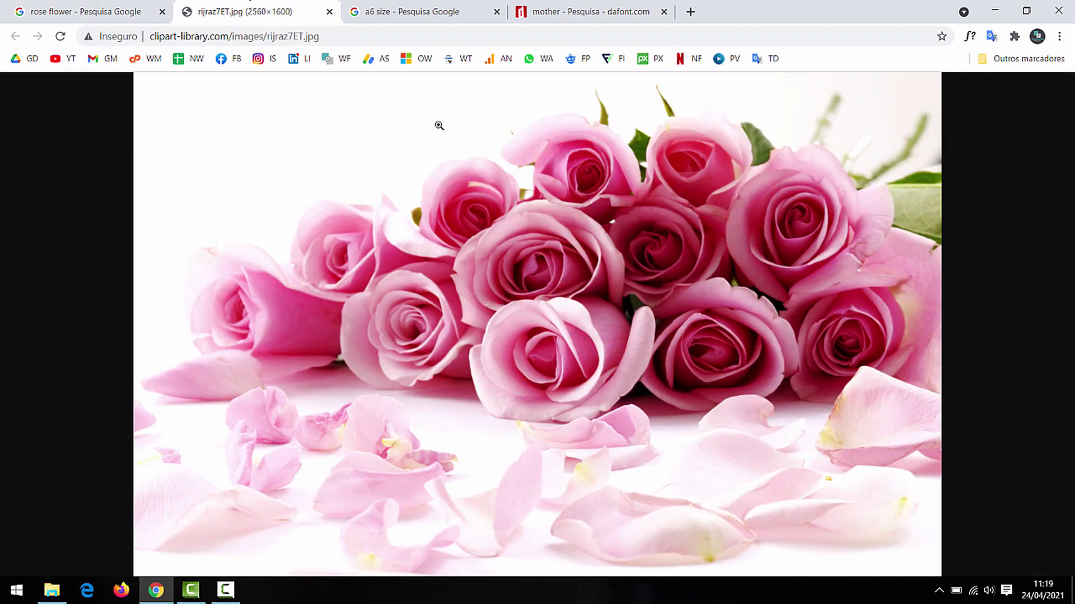
# Step: Save the full-size pink roses image rijraz7ET.jpg to the desktop as unnamed, replacing the existing file
pyautogui.rightClick(719, 203)
pyautogui.click(745, 228)
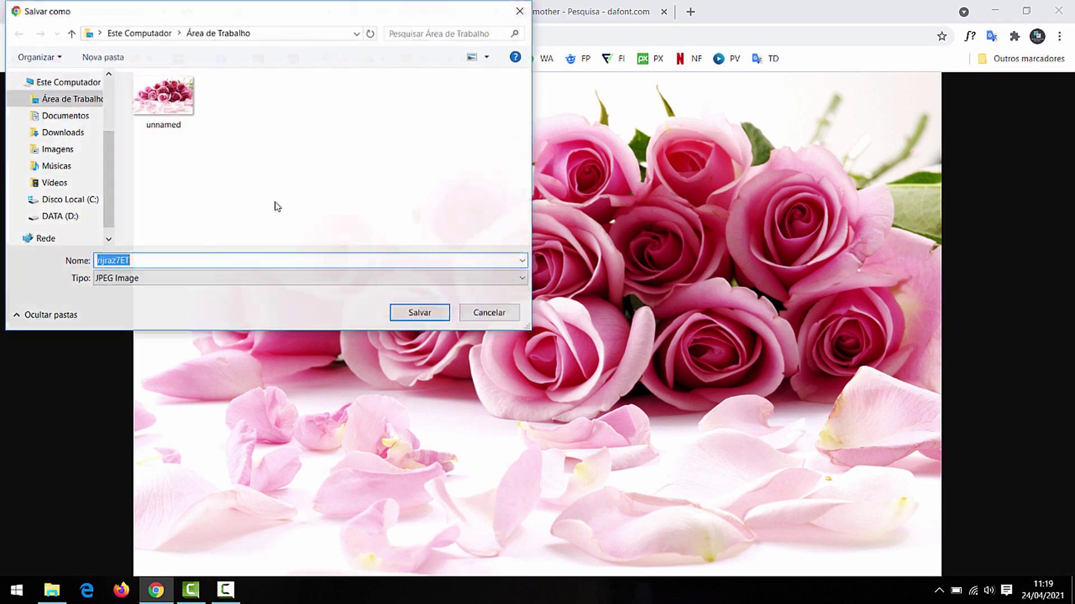
pyautogui.click(143, 124)
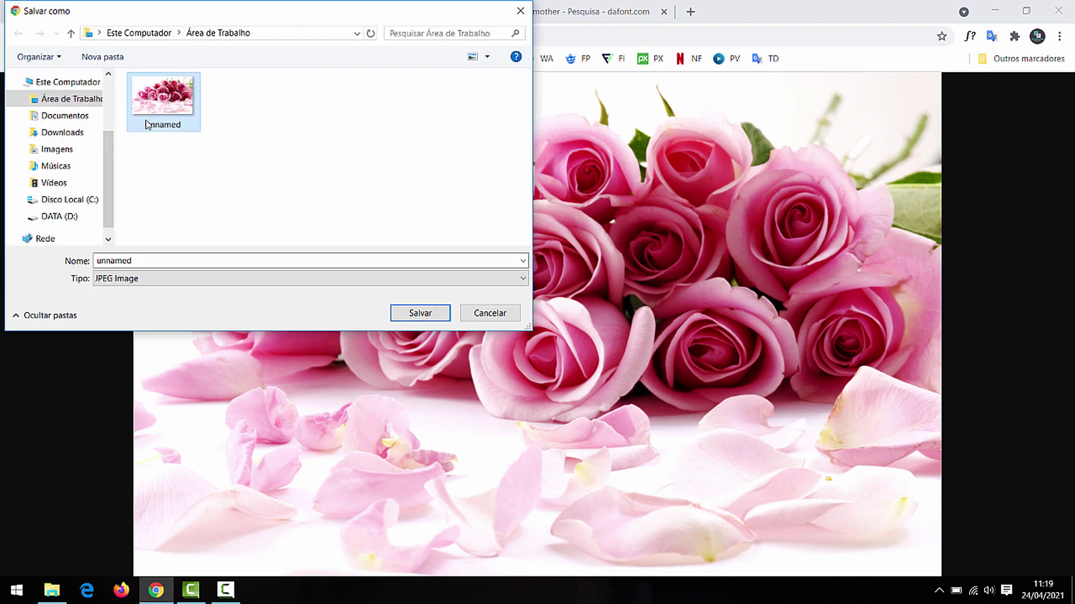
pyautogui.doubleClick(147, 125)
pyautogui.click(578, 300)
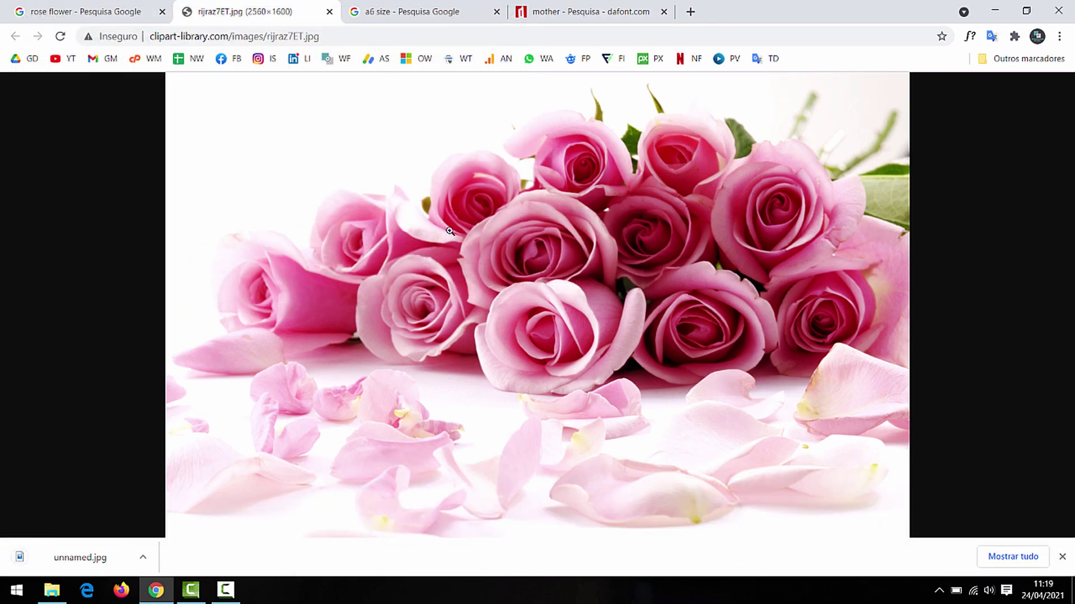
# Step: Launch Paint twice to have two separate blank windows
pyautogui.click(3, 597)
pyautogui.write('paint')
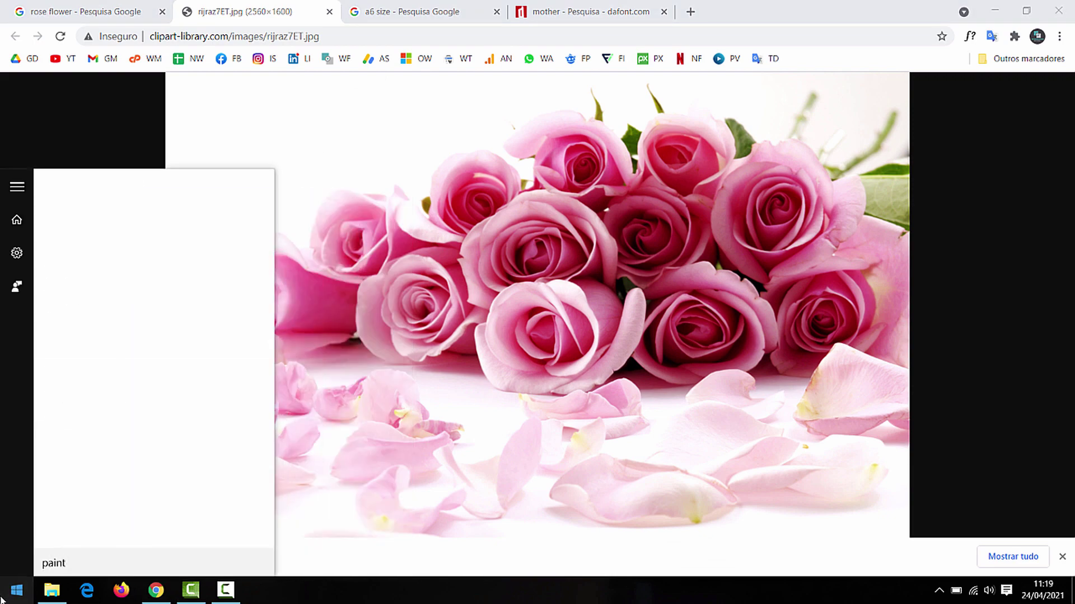
pyautogui.press('Return')
pyautogui.press('super')
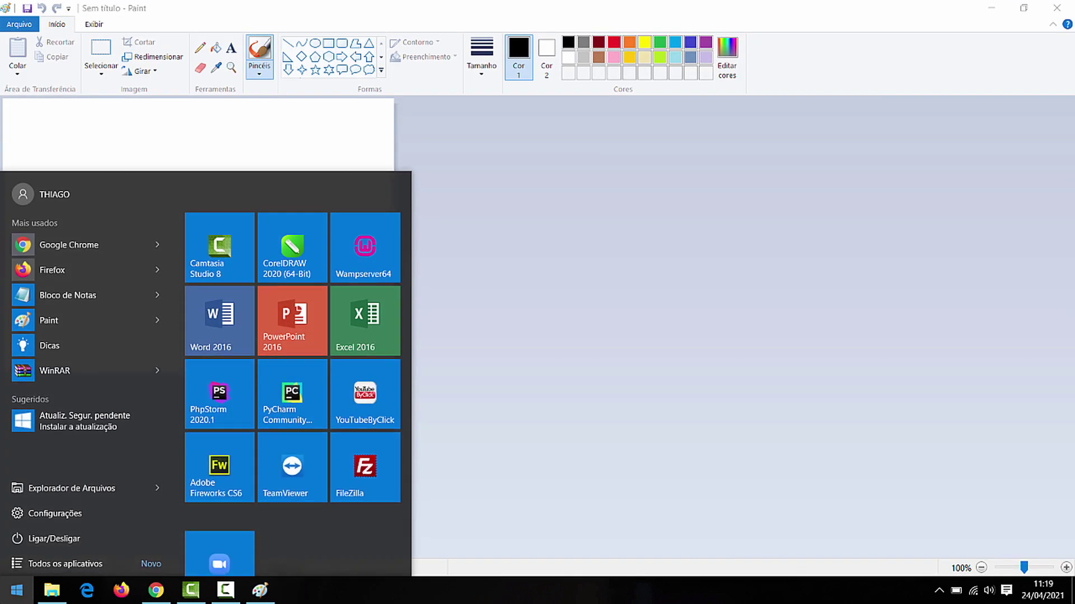
pyautogui.write('paint')
pyautogui.press('Return')
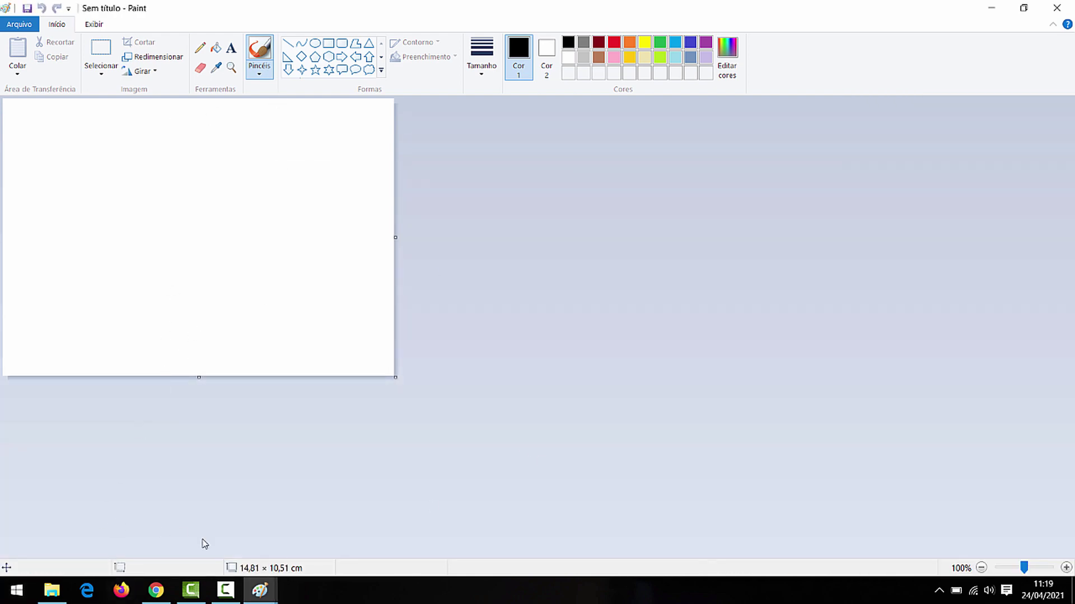
# Step: Open the unnamed roses picture from the desktop in one Paint window and return to the blank canvas
pyautogui.click(174, 532)
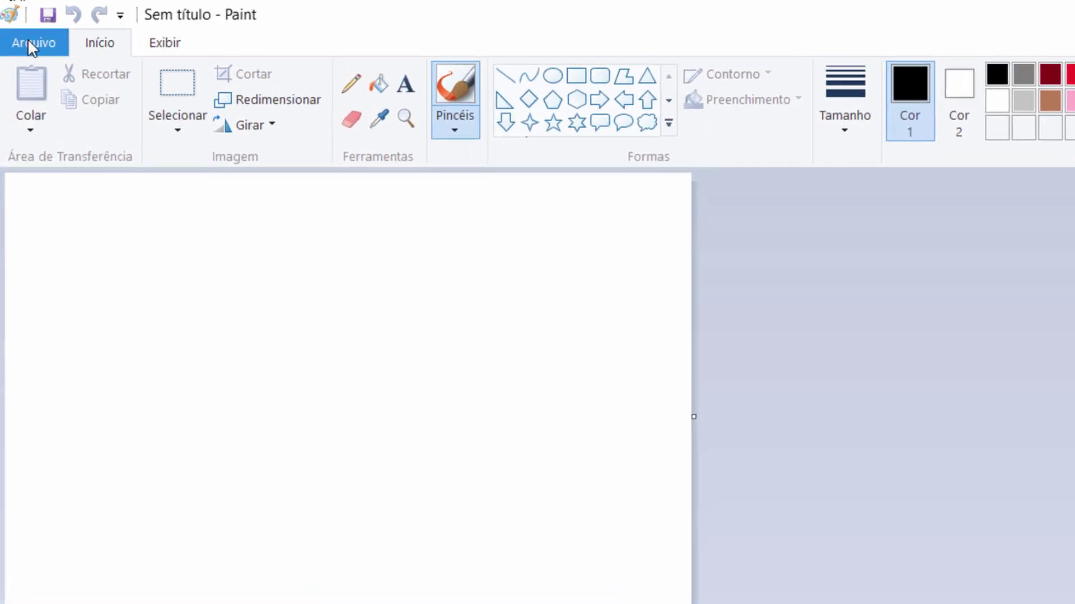
pyautogui.click(29, 41)
pyautogui.click(81, 152)
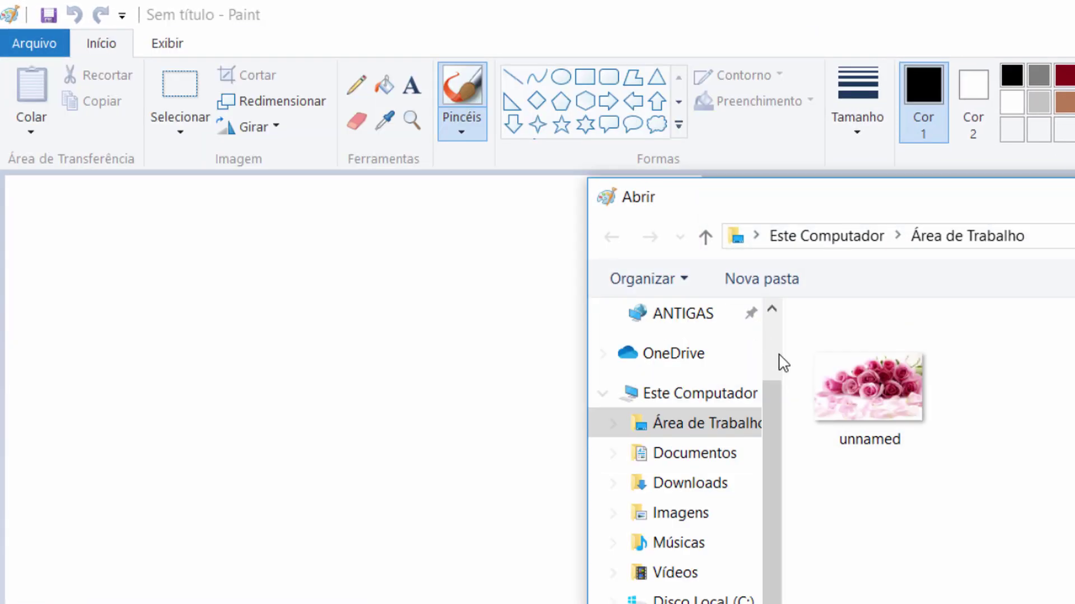
pyautogui.doubleClick(875, 399)
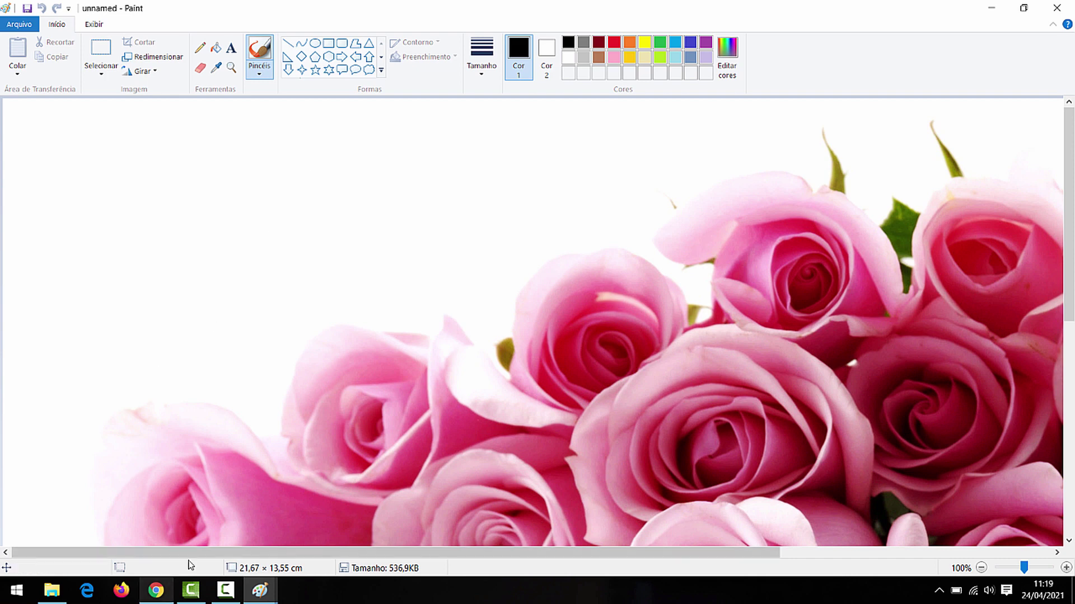
pyautogui.hotkey('ctrl', 'n')
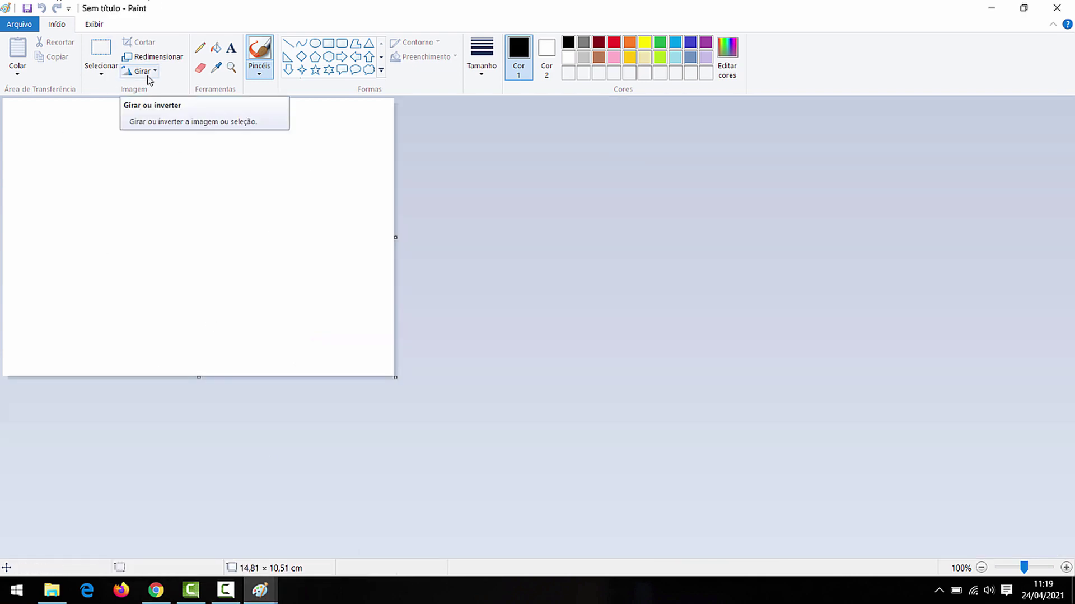
# Step: Look up the A6 paper dimensions in millimetres in Chrome's "a6 size" results and return to the blank Paint canvas
pyautogui.click(160, 585)
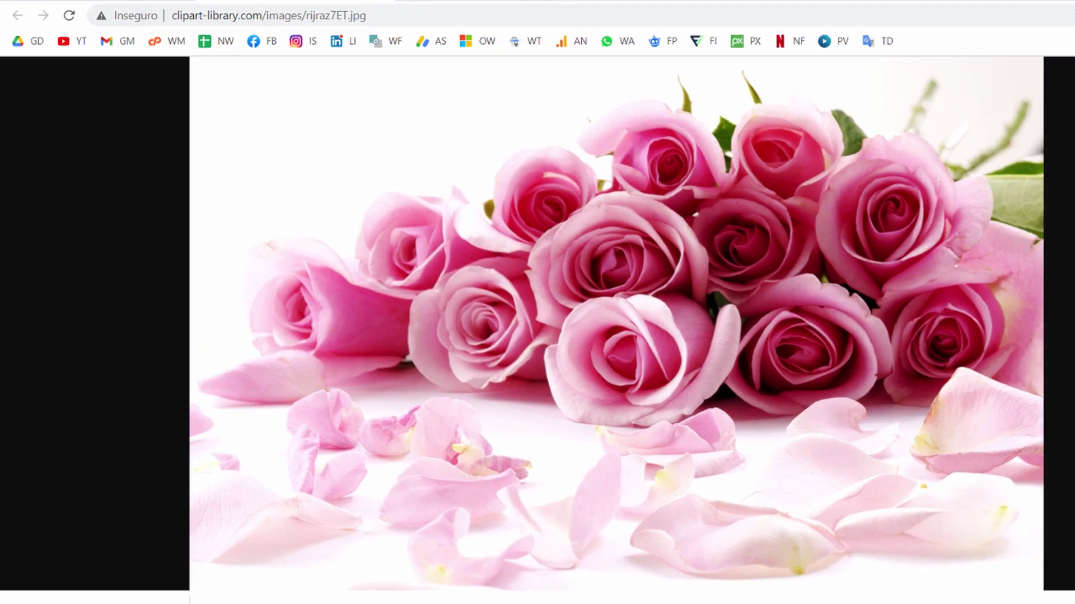
pyautogui.hotkey('ctrl', 'Tab')
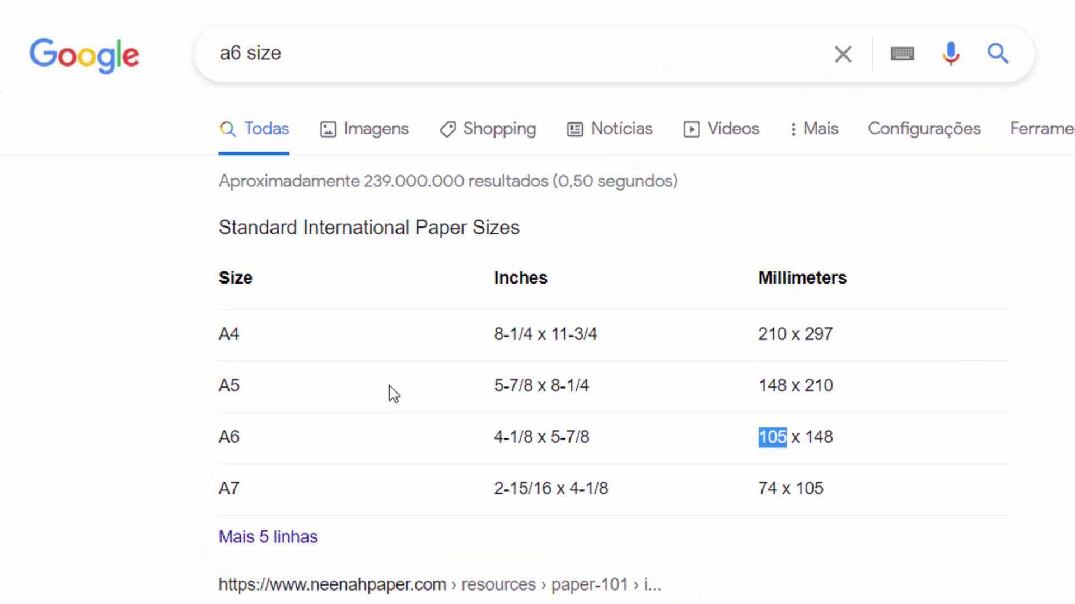
pyautogui.moveTo(201, 449); pyautogui.dragTo(264, 449)
pyautogui.click(774, 420)
pyautogui.moveTo(765, 439); pyautogui.dragTo(845, 446)
pyautogui.click(846, 448)
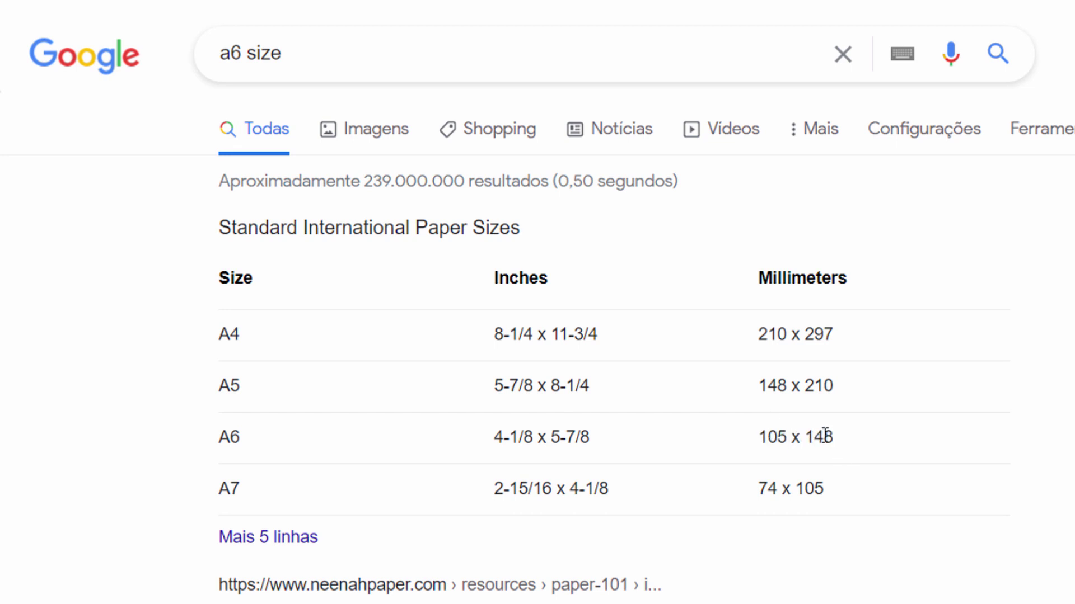
pyautogui.moveTo(785, 457); pyautogui.dragTo(767, 438)
pyautogui.hotkey('alt', 'Tab')
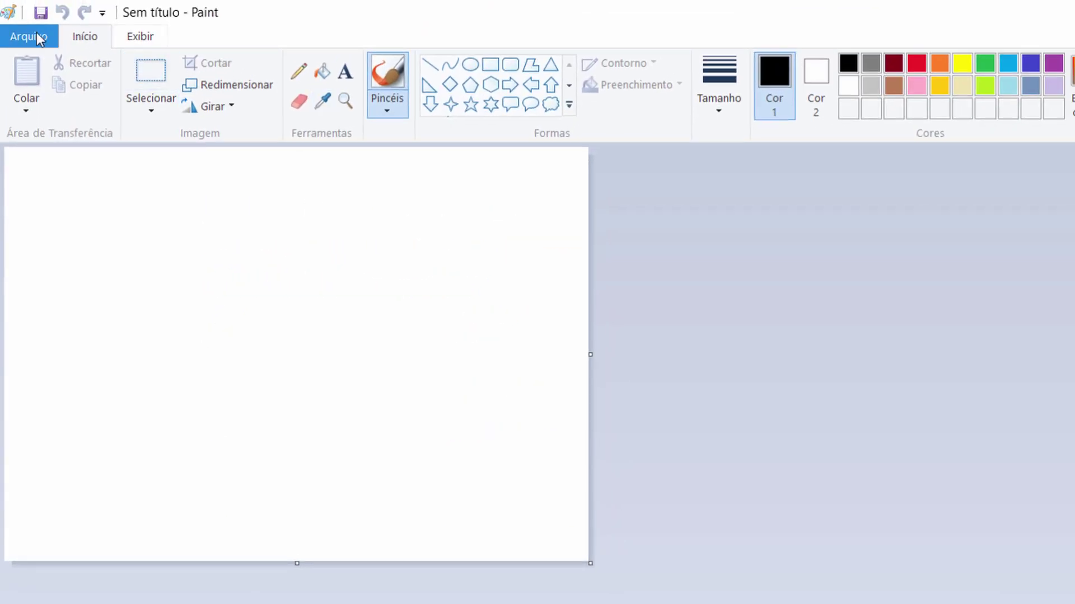
# Step: Check the blank canvas's width and height in centimetres in the image properties
pyautogui.click(32, 33)
pyautogui.click(166, 437)
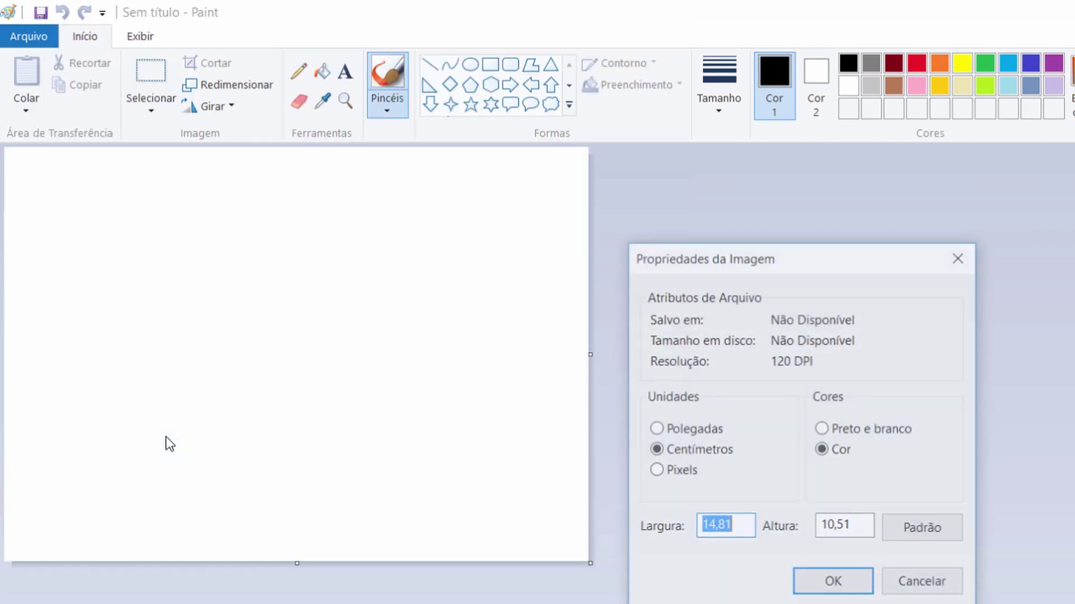
pyautogui.doubleClick(713, 524)
pyautogui.doubleClick(852, 526)
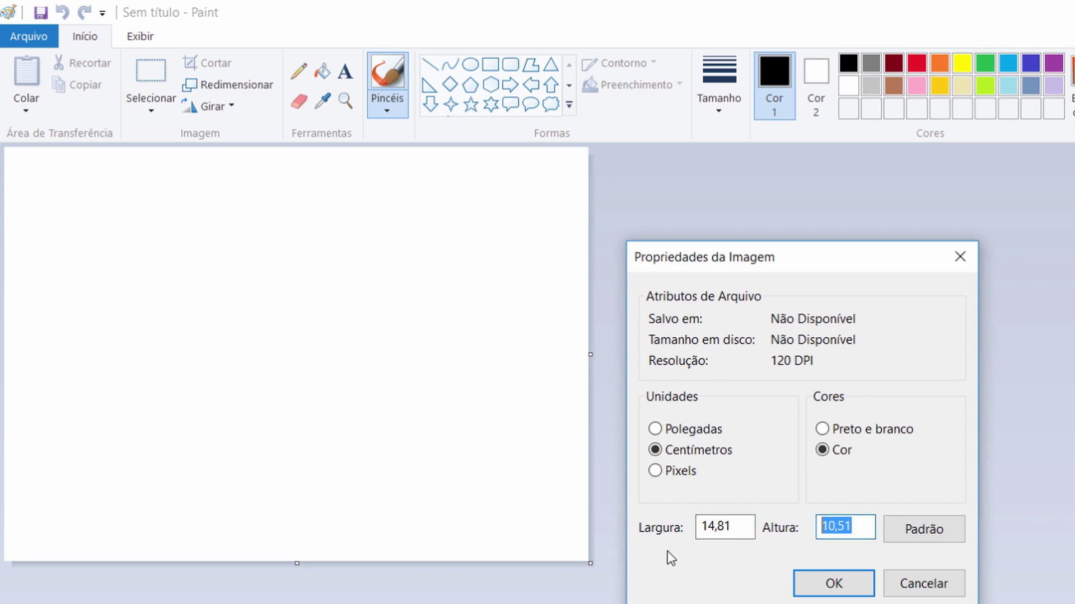
pyautogui.doubleClick(715, 527)
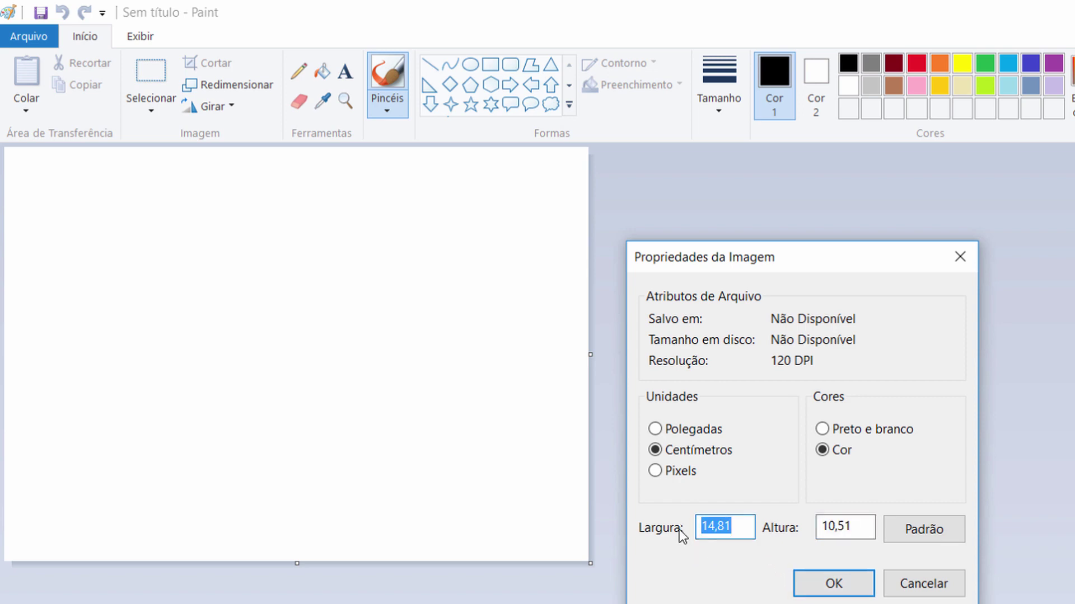
pyautogui.click(860, 594)
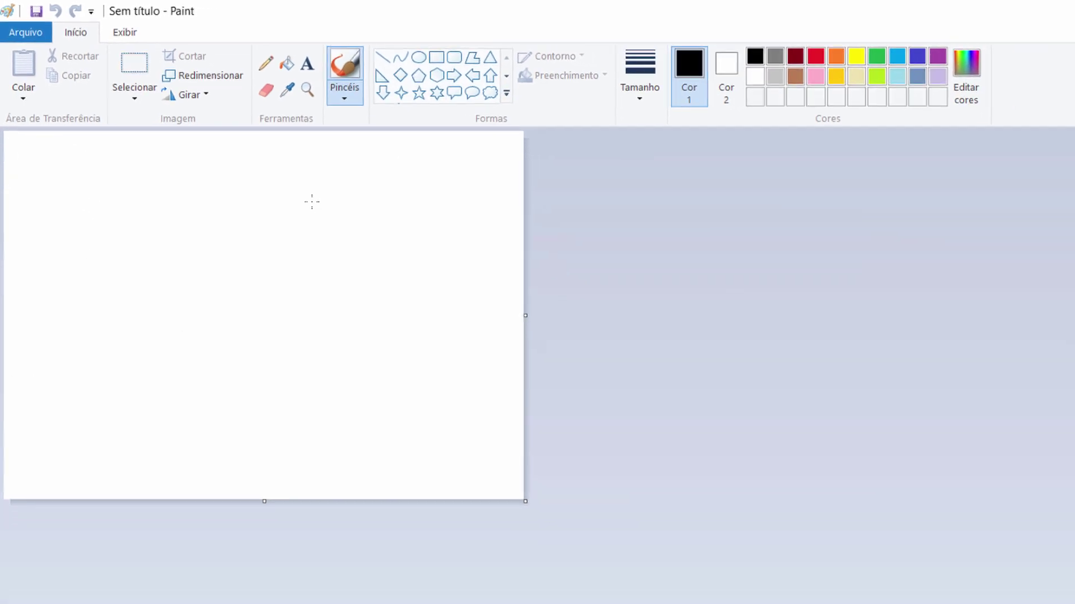
# Step: Scale the entire picture in the unnamed Paint window to 25% with its proportions kept, and copy it
pyautogui.moveTo(270, 593)
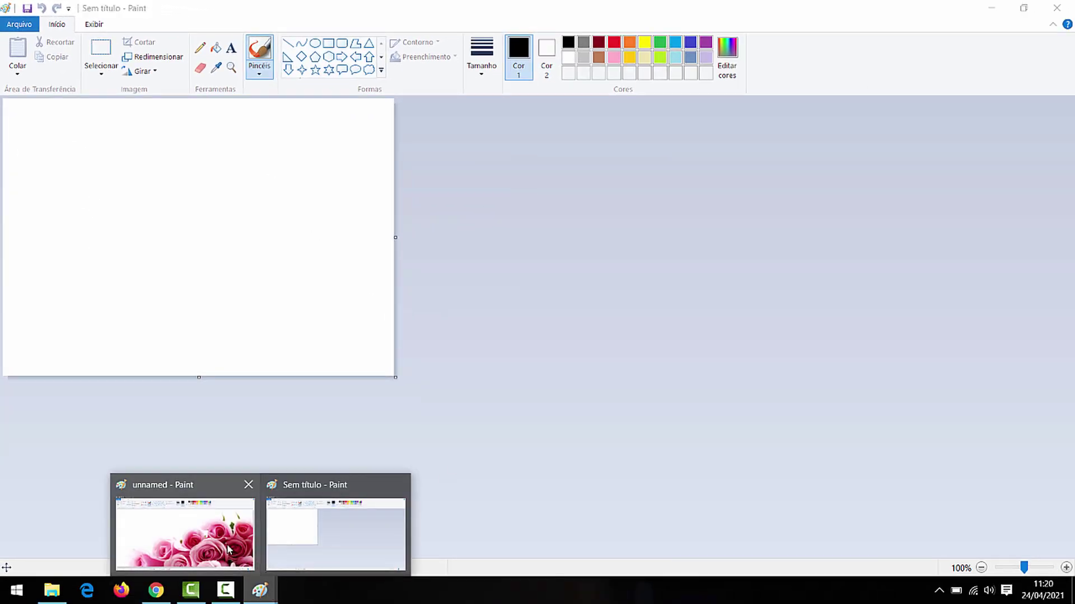
pyautogui.click(227, 548)
pyautogui.hotkey('ctrl', 'a')
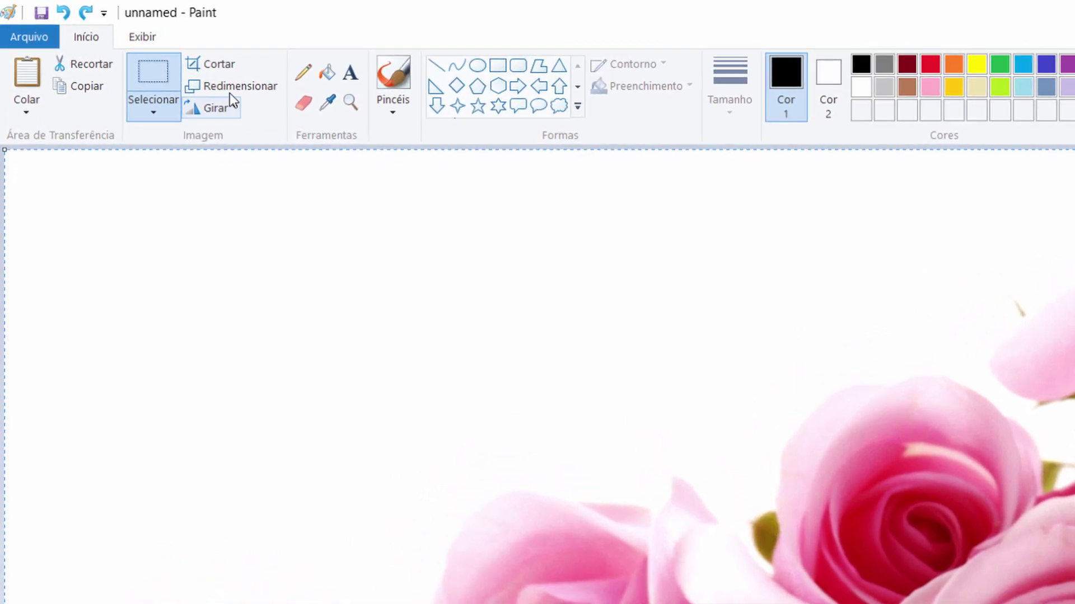
pyautogui.click(234, 87)
pyautogui.moveTo(259, 211); pyautogui.dragTo(117, 234)
pyautogui.write('25')
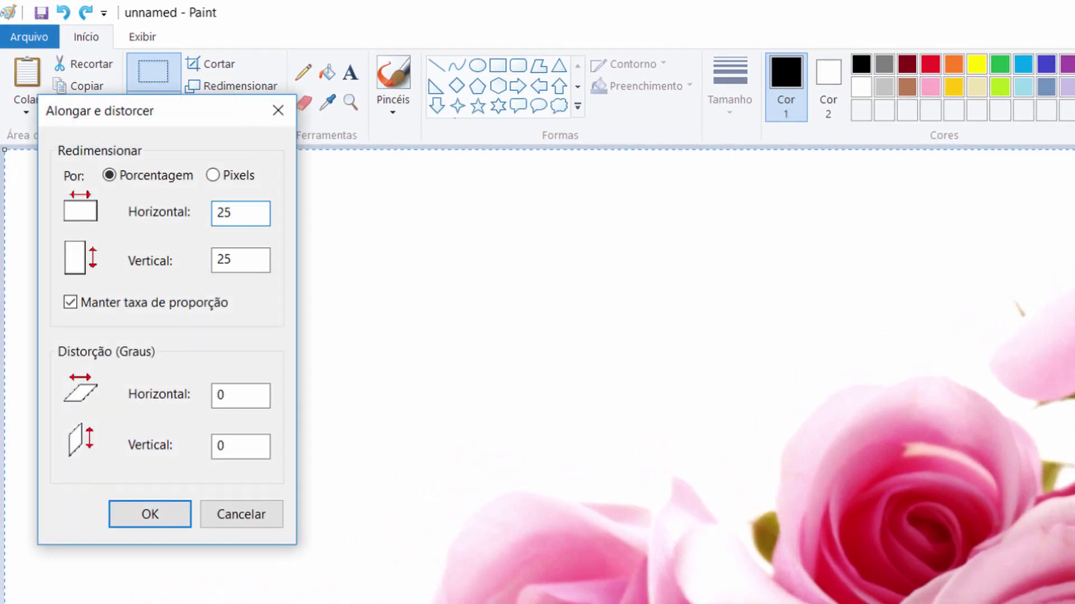
pyautogui.press('Return')
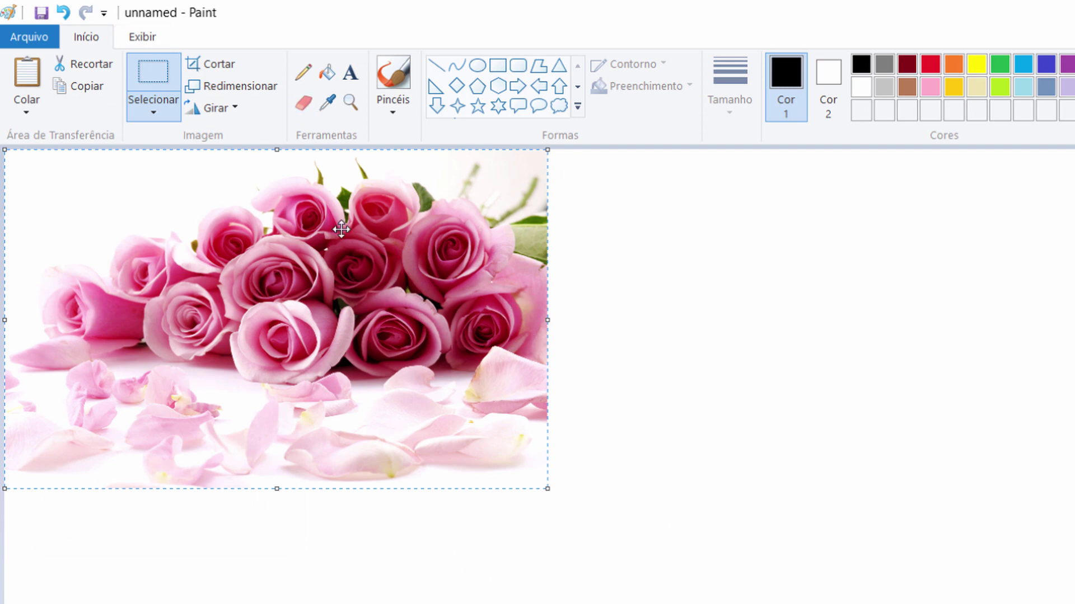
pyautogui.hotkey('ctrl', 'c')
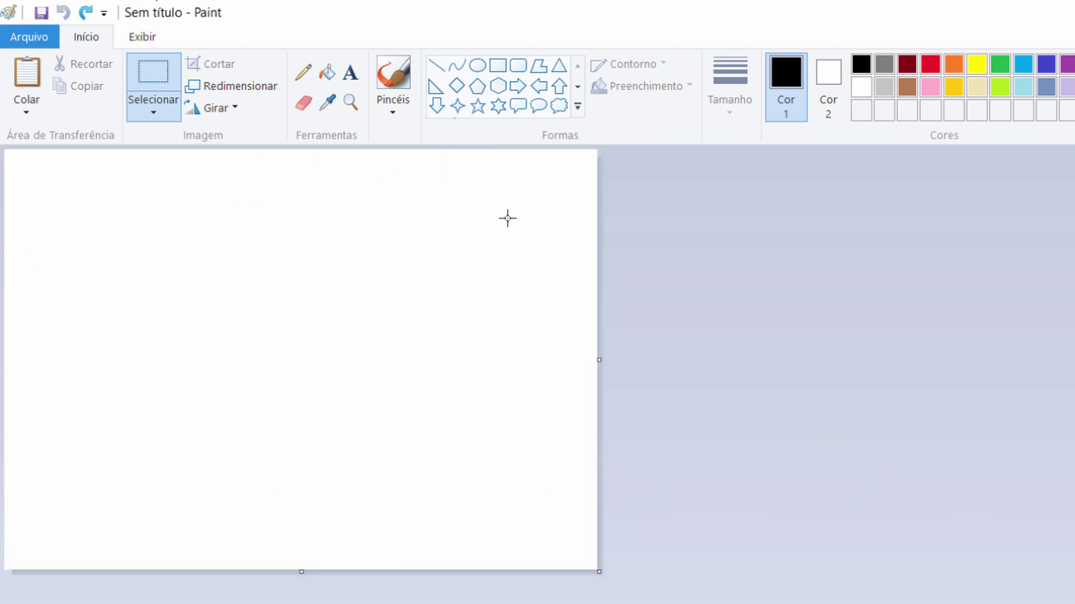
# Step: Try pasting the roses low on the blank canvas and stretching them by hand, and delete the pasted picture
pyautogui.hotkey('ctrl', 'v')
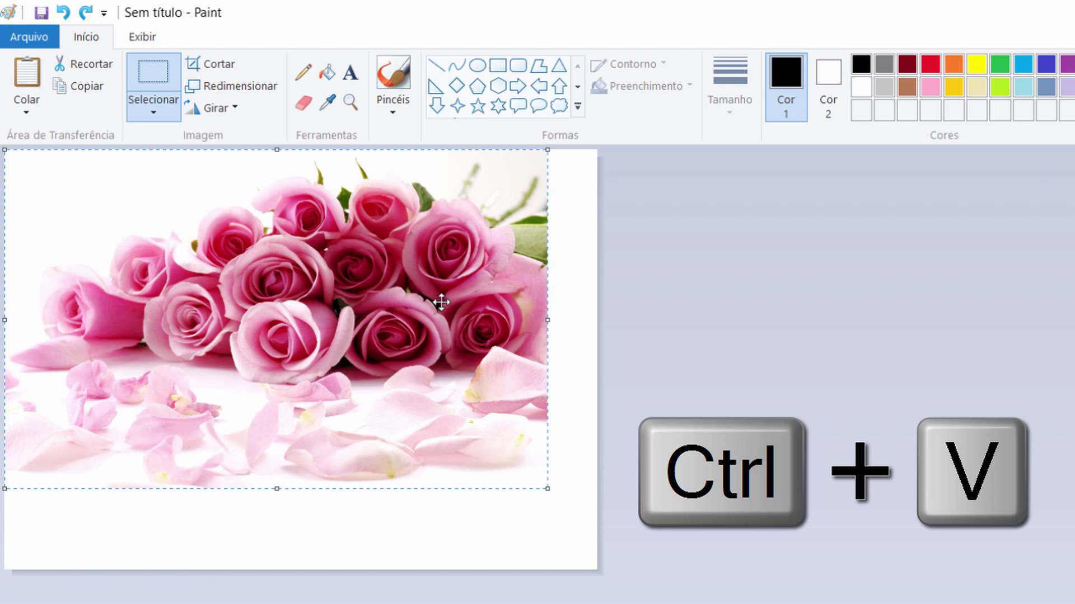
pyautogui.moveTo(351, 264); pyautogui.dragTo(408, 377)
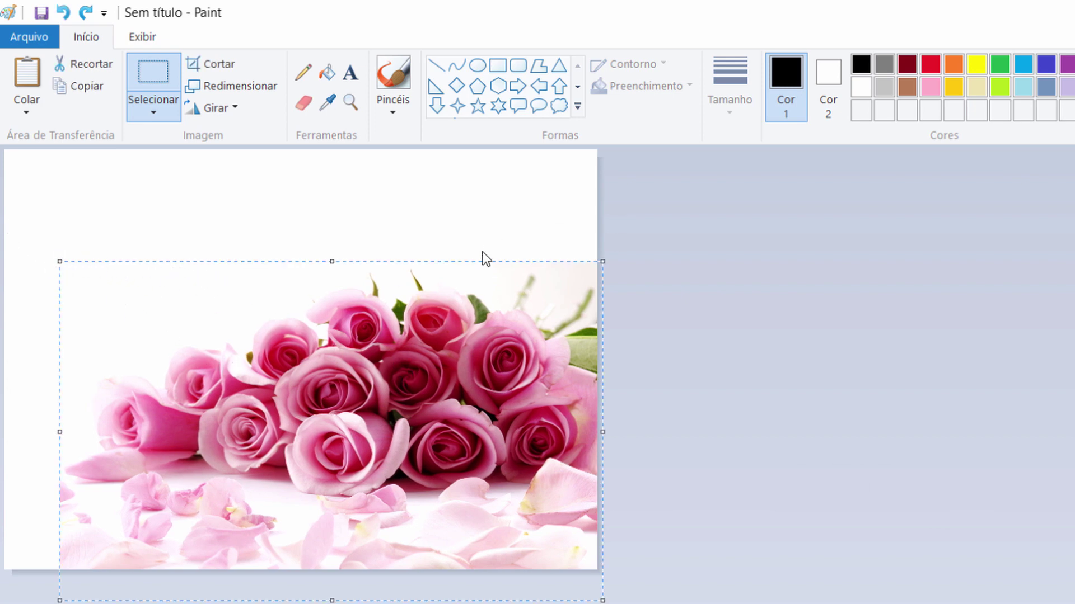
pyautogui.moveTo(55, 259); pyautogui.dragTo(41, 248)
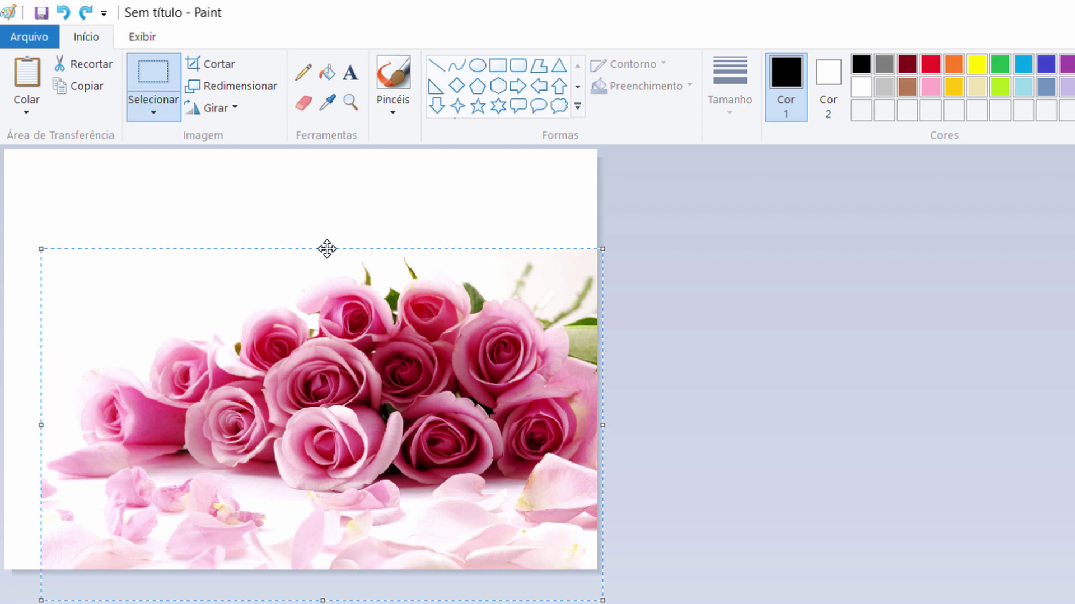
pyautogui.moveTo(324, 246); pyautogui.dragTo(322, 297)
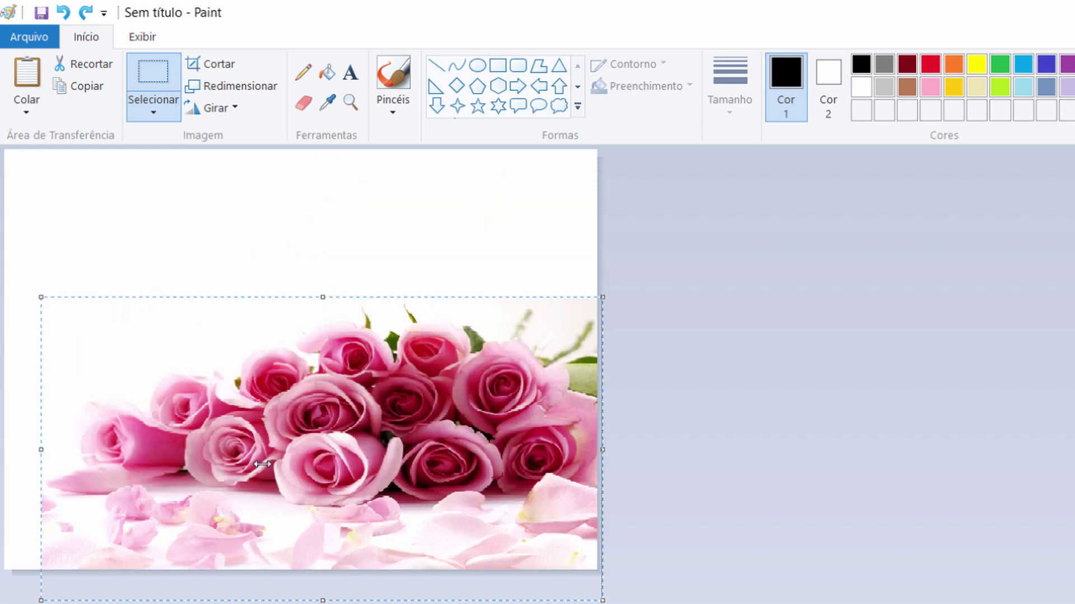
pyautogui.moveTo(262, 465); pyautogui.dragTo(262, 464)
pyautogui.press('Delete')
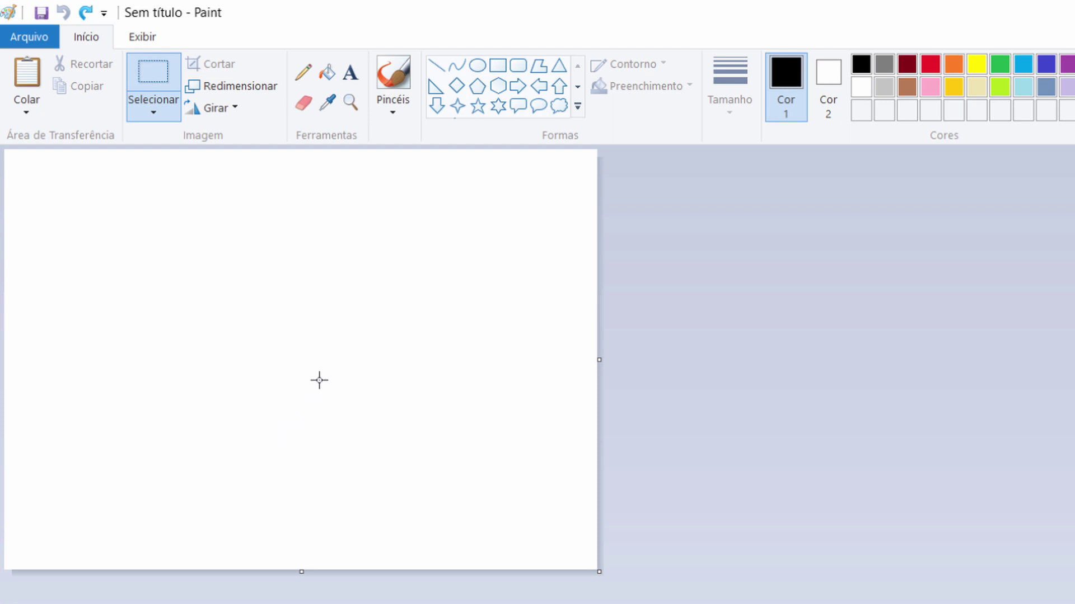
# Step: Paste the copied roses onto the blank canvas, move them towards its lower right, and enlarge them slightly from the upper-left corner
pyautogui.hotkey('ctrl', 'v')
pyautogui.moveTo(304, 333); pyautogui.dragTo(381, 463)
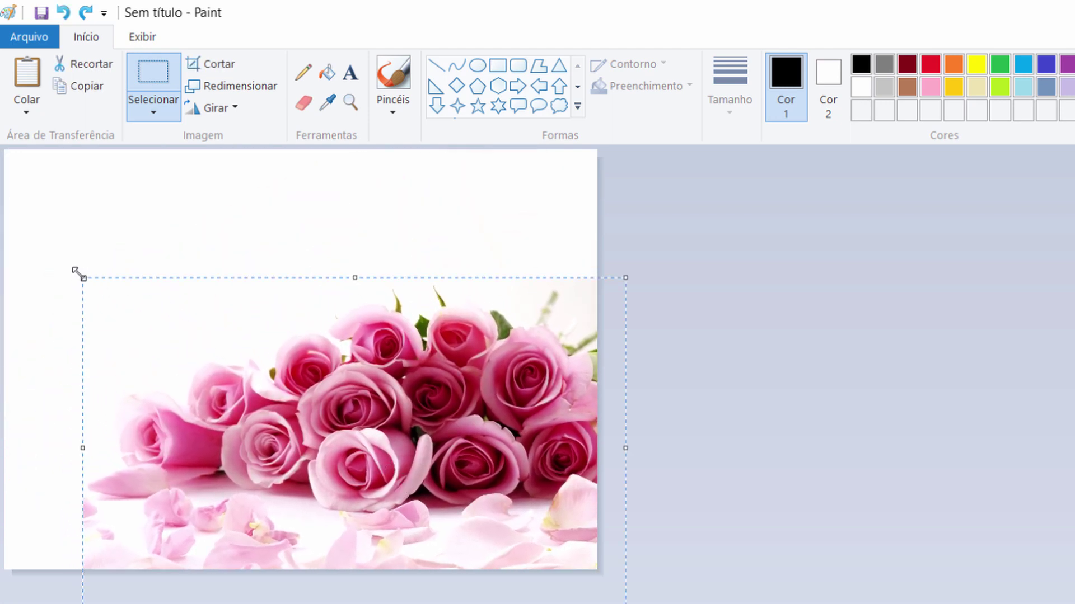
pyautogui.moveTo(79, 275); pyautogui.dragTo(55, 253)
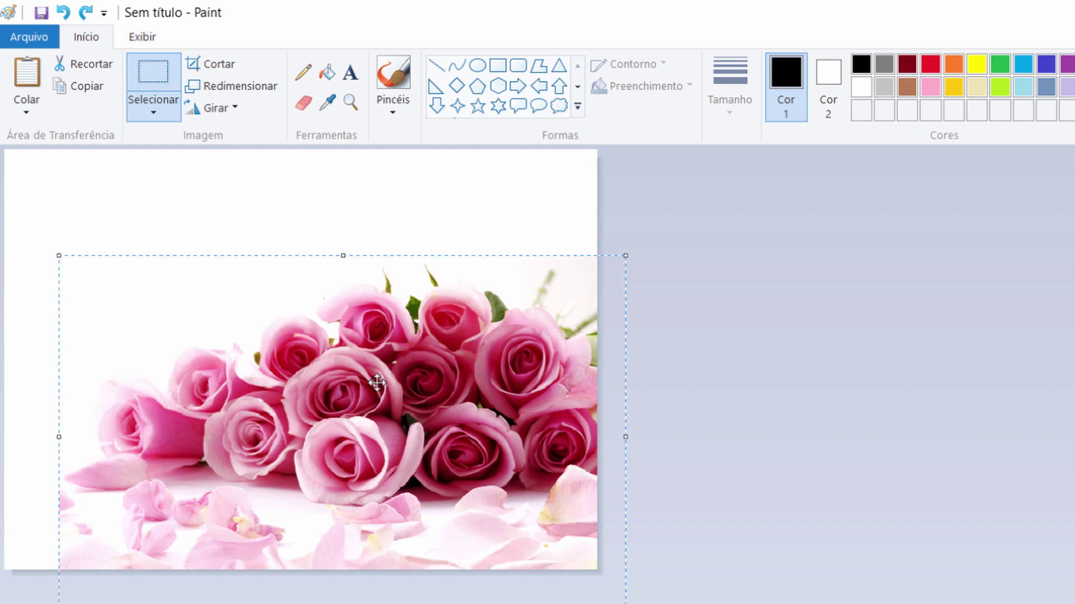
# Step: Nudge the pasted roses slightly upward on the card canvas
pyautogui.moveTo(381, 389); pyautogui.dragTo(376, 366)
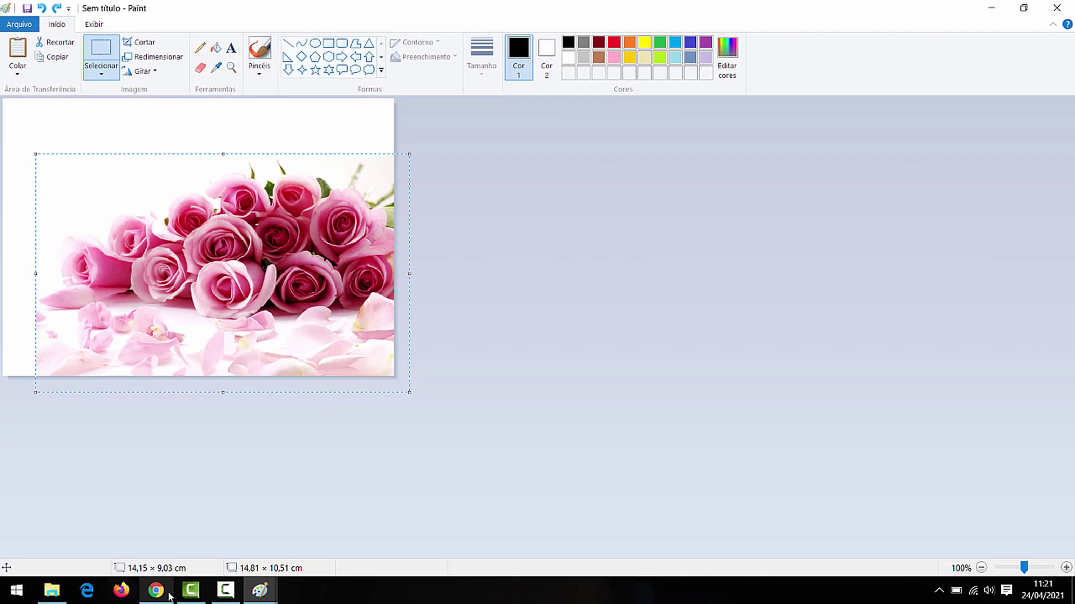
# Step: Switch to Chrome and go to the dafont.com home page
pyautogui.click(168, 594)
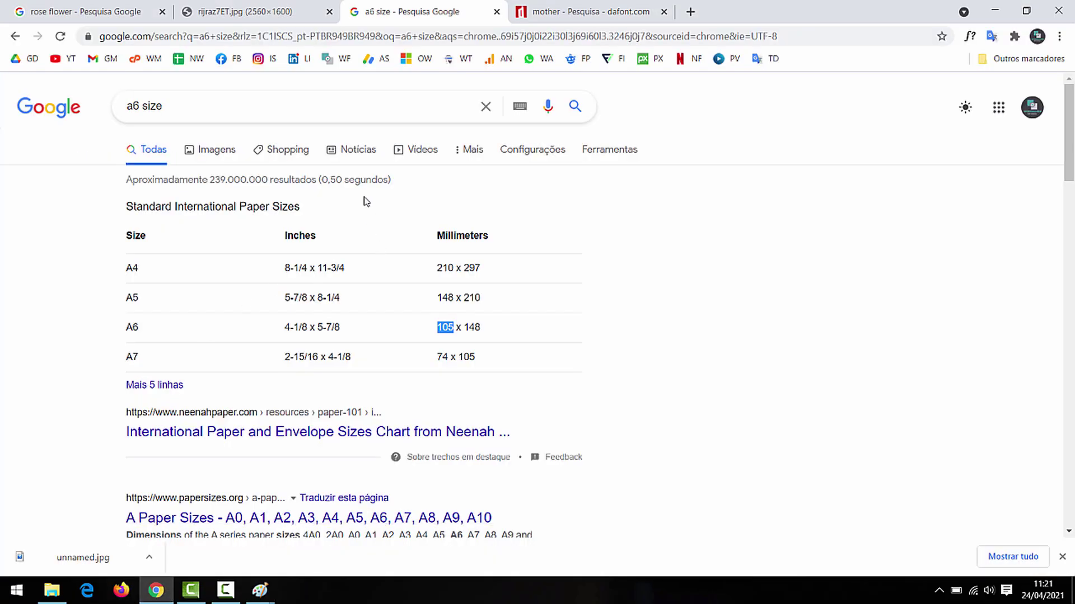
pyautogui.click(587, 11)
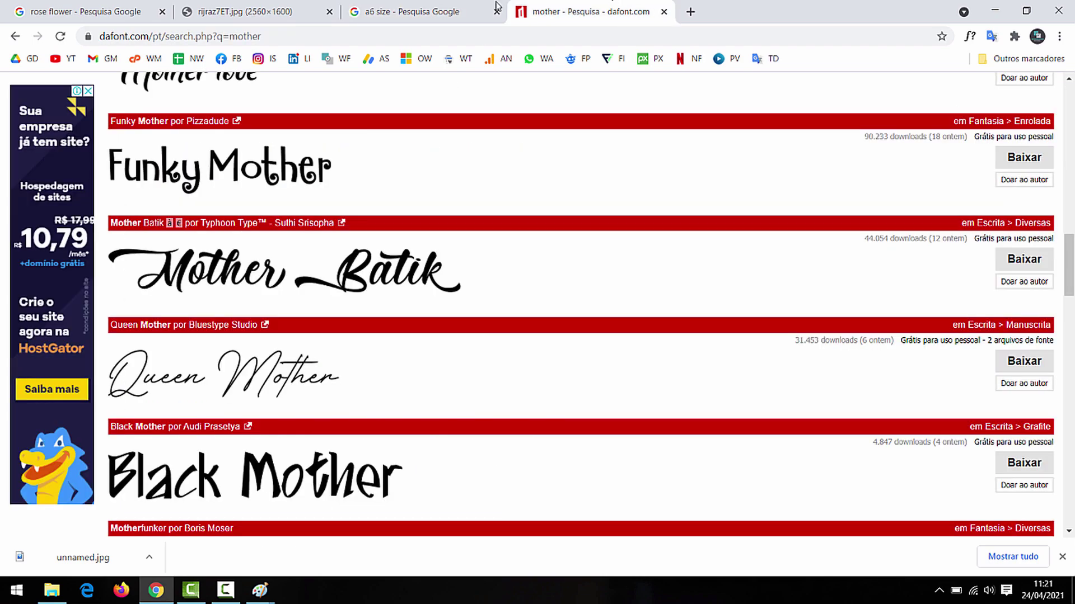
pyautogui.scroll(-5, 244, 131)
pyautogui.scroll(6, 242, 131)
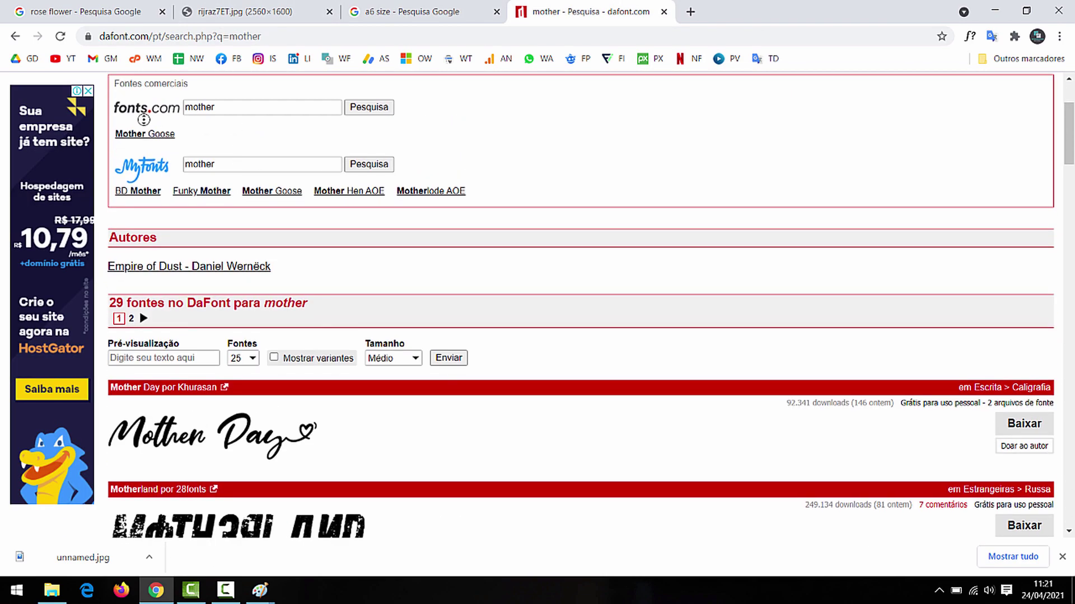
pyautogui.scroll(3, 144, 119)
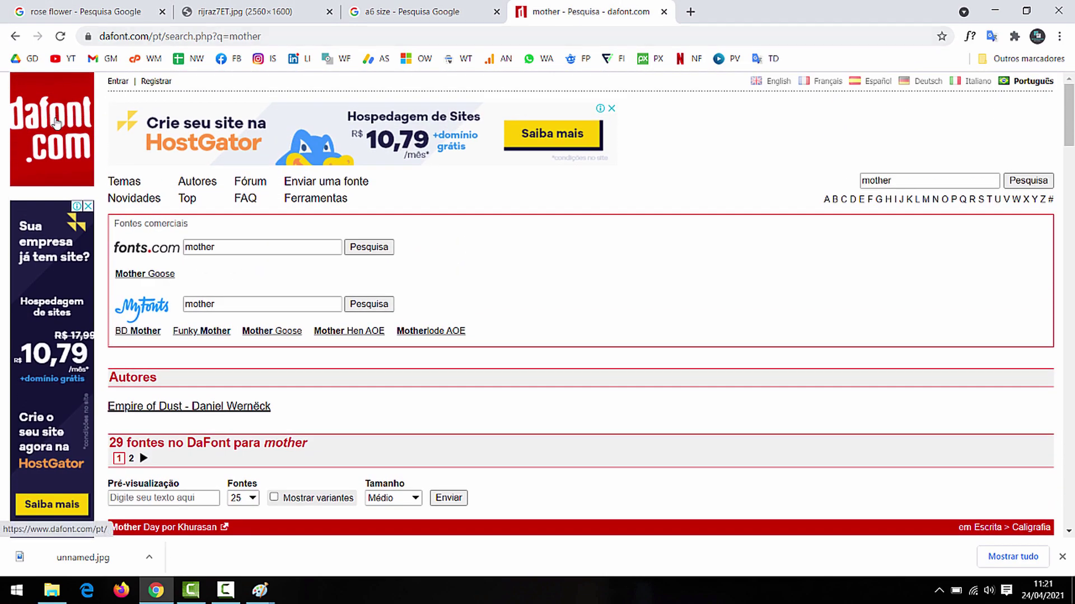
pyautogui.click(55, 123)
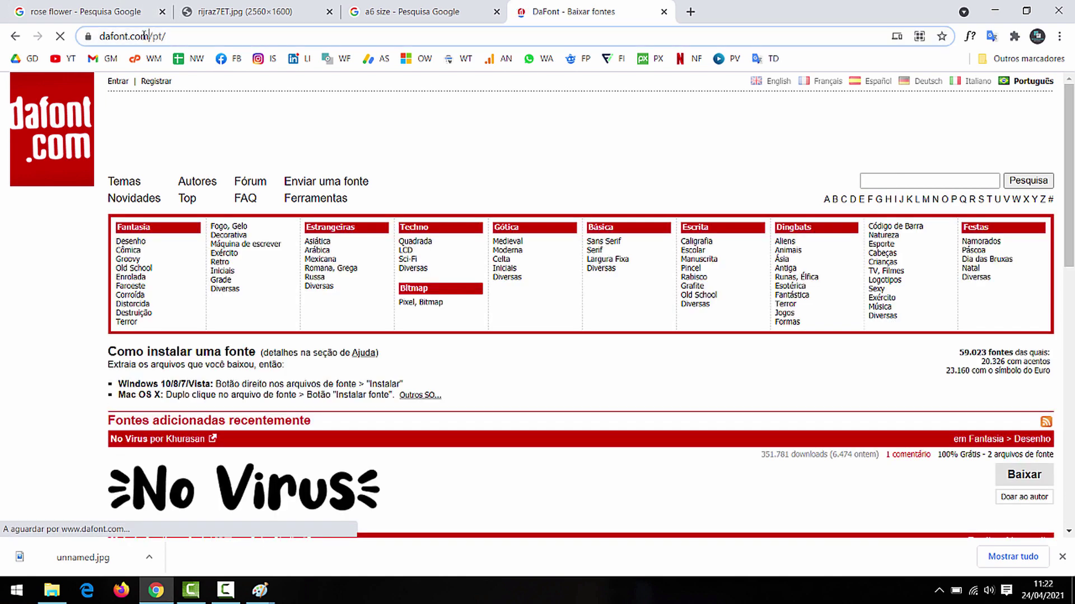
pyautogui.moveTo(145, 35); pyautogui.dragTo(96, 37)
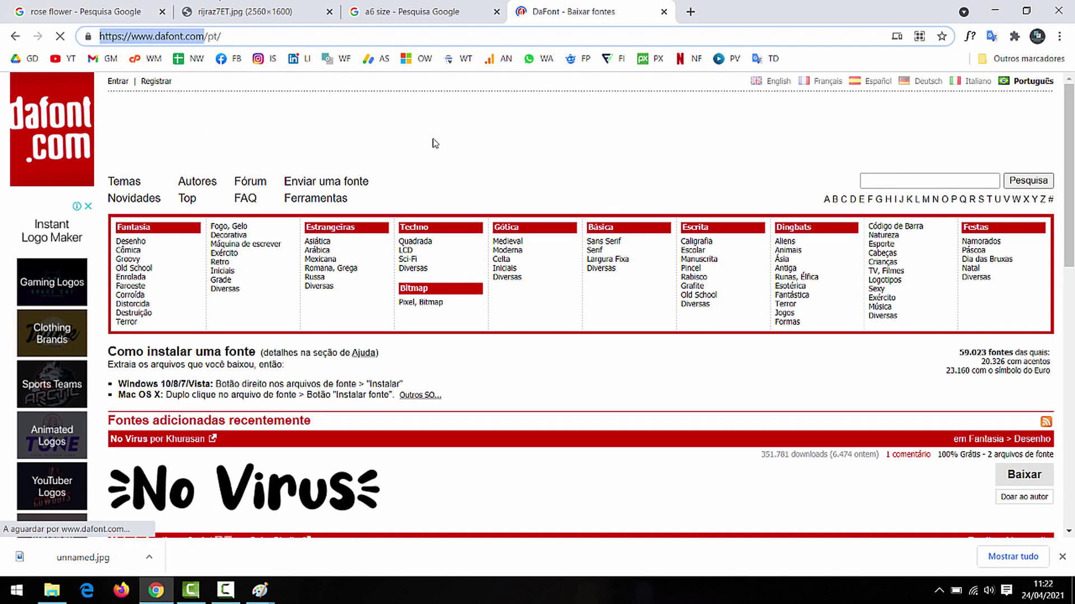
# Step: Search dafont.com for "mother" fonts
pyautogui.click(890, 176)
pyautogui.write('mother')
pyautogui.press('Return')
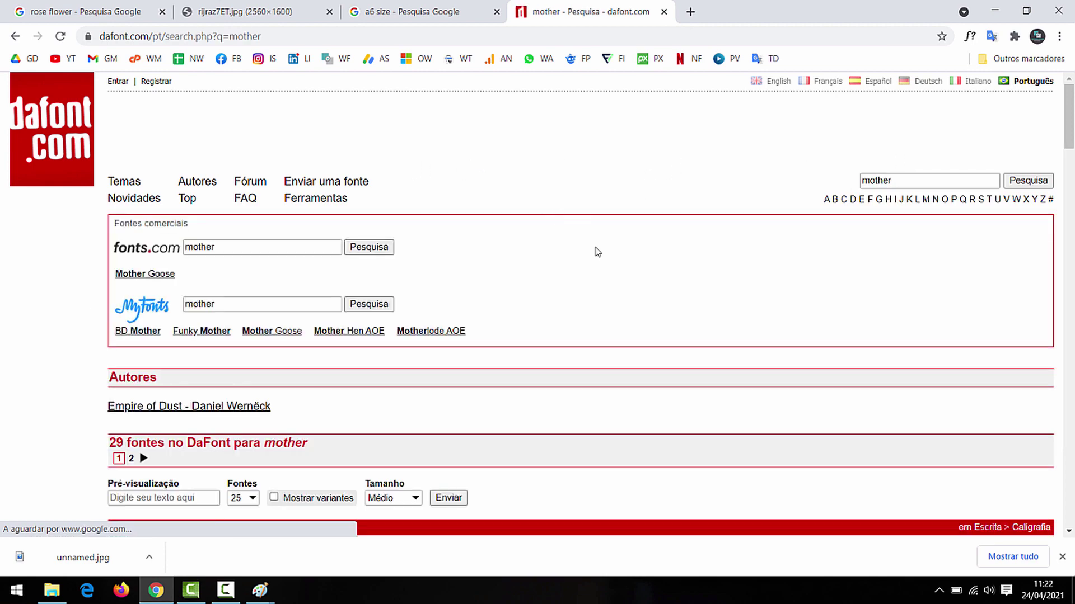
# Step: Find the Mother Batik font by Typhoon Type among the results and download it
pyautogui.scroll(-6, 595, 258)
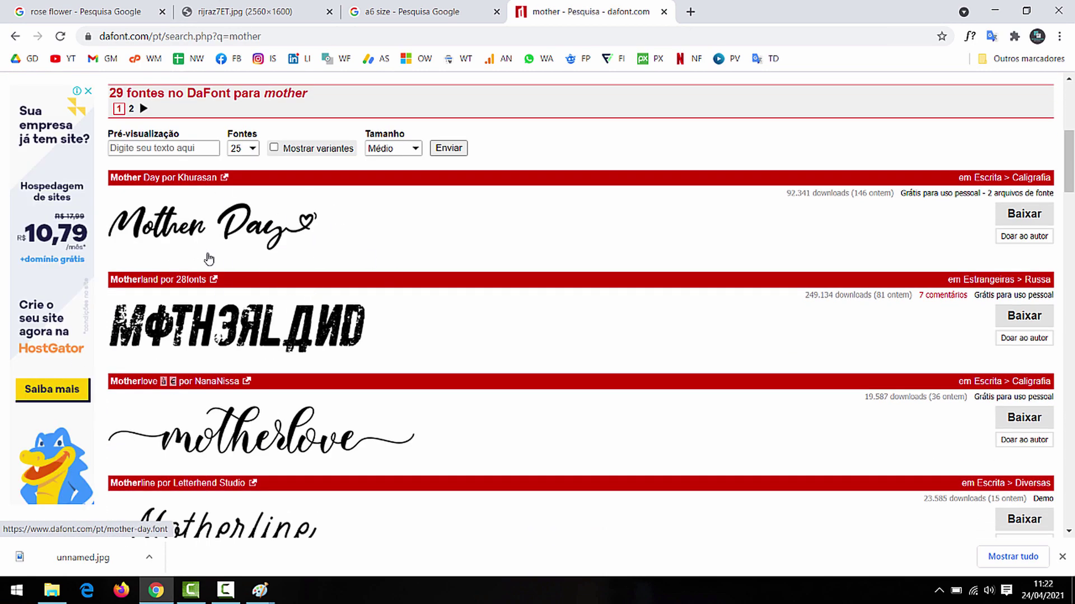
pyautogui.scroll(-9, 347, 317)
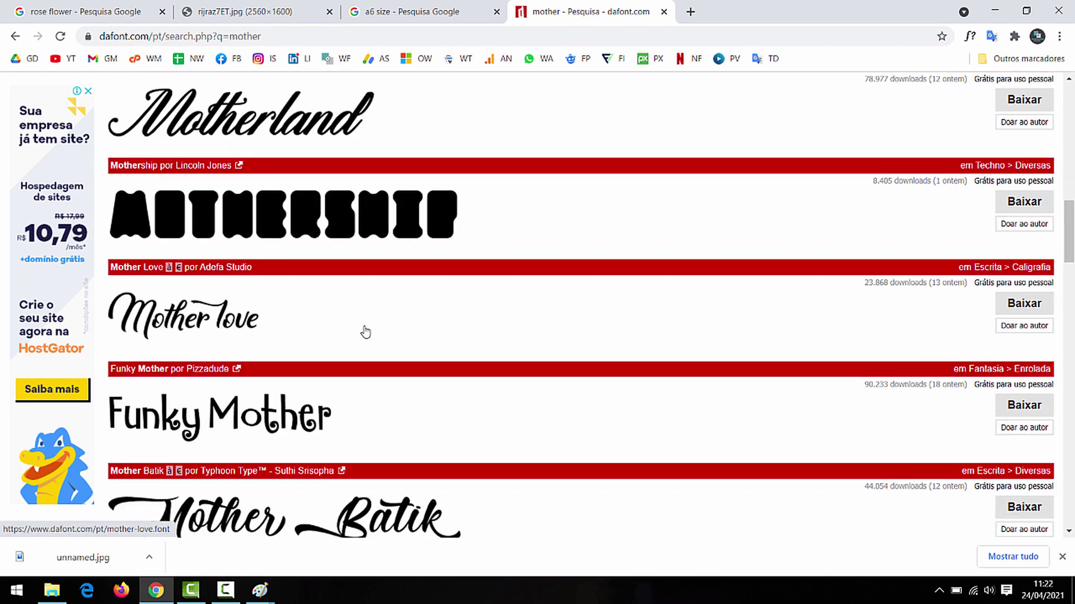
pyautogui.scroll(-2, 365, 331)
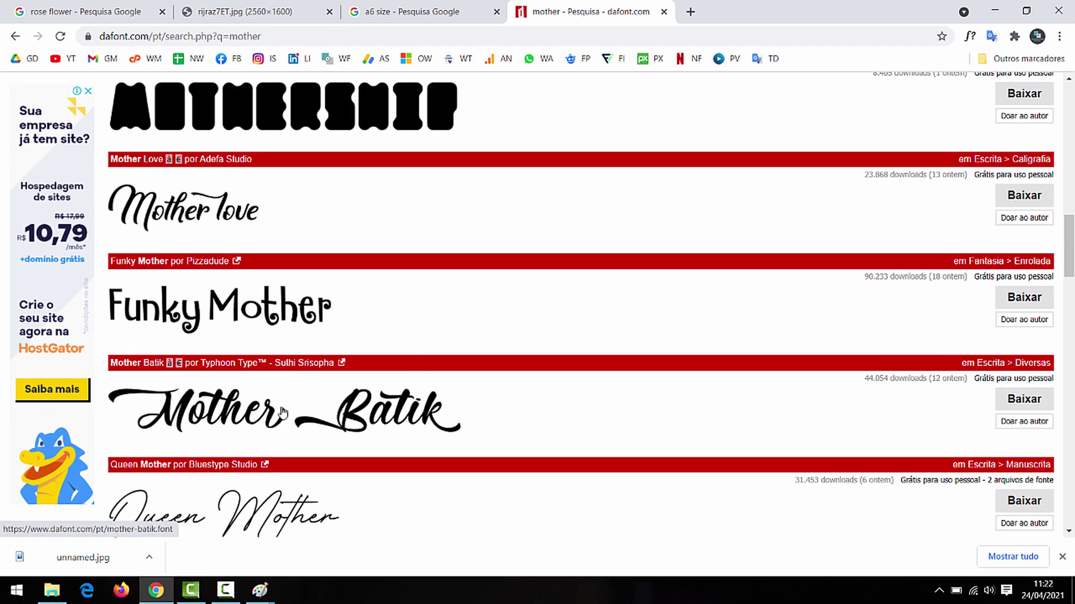
pyautogui.click(1018, 401)
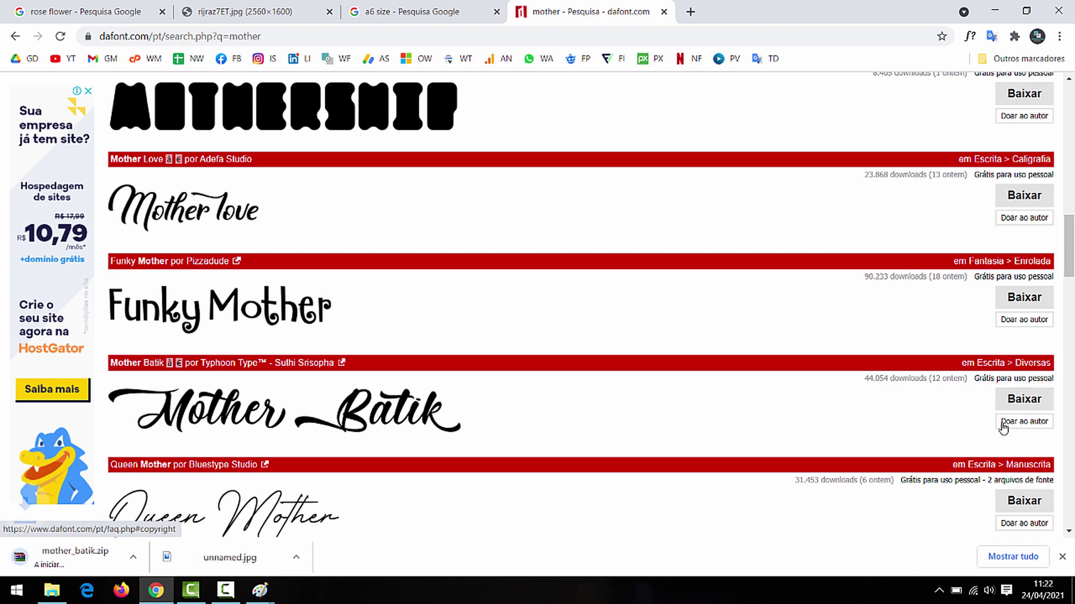
# Step: Show the Windows desktop and extract the mother_batik archive there
pyautogui.press('super+d')
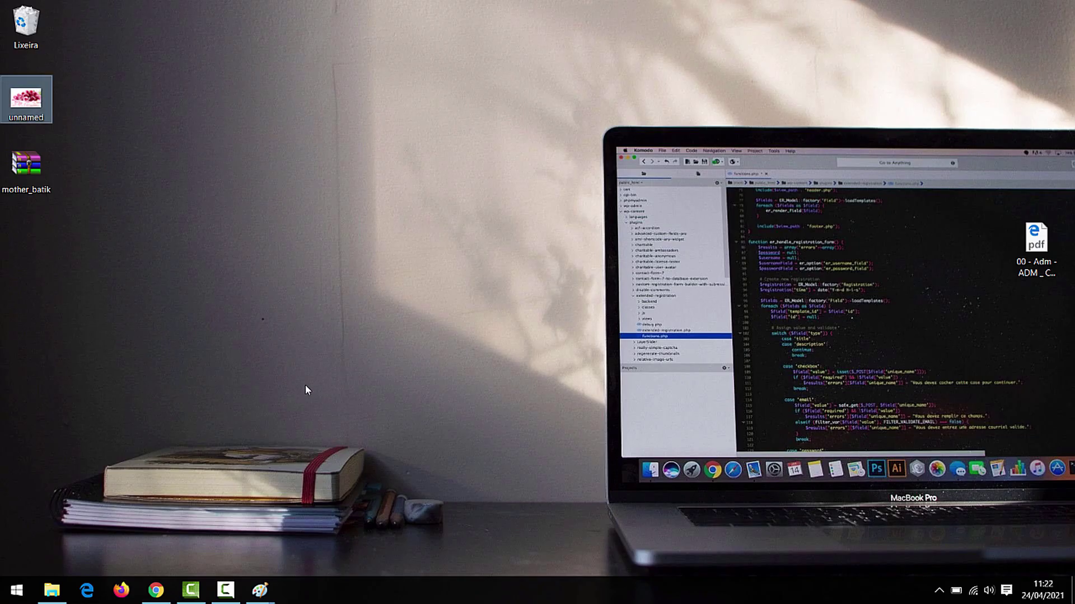
pyautogui.rightClick(26, 166)
pyautogui.click(62, 273)
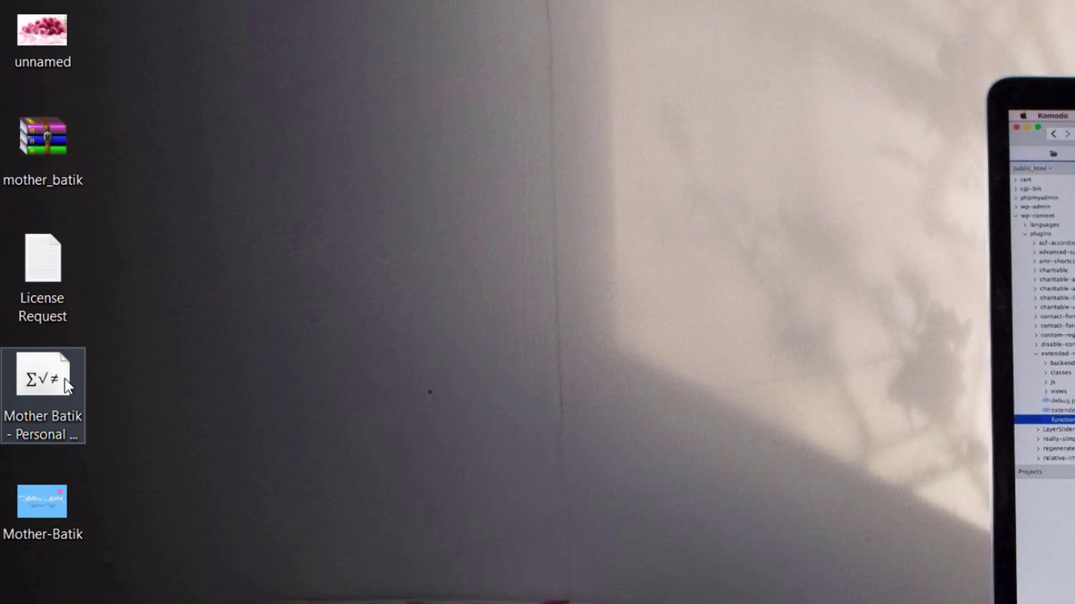
# Step: Install the extracted Mother Batik - Personal Use font file
pyautogui.rightClick(52, 392)
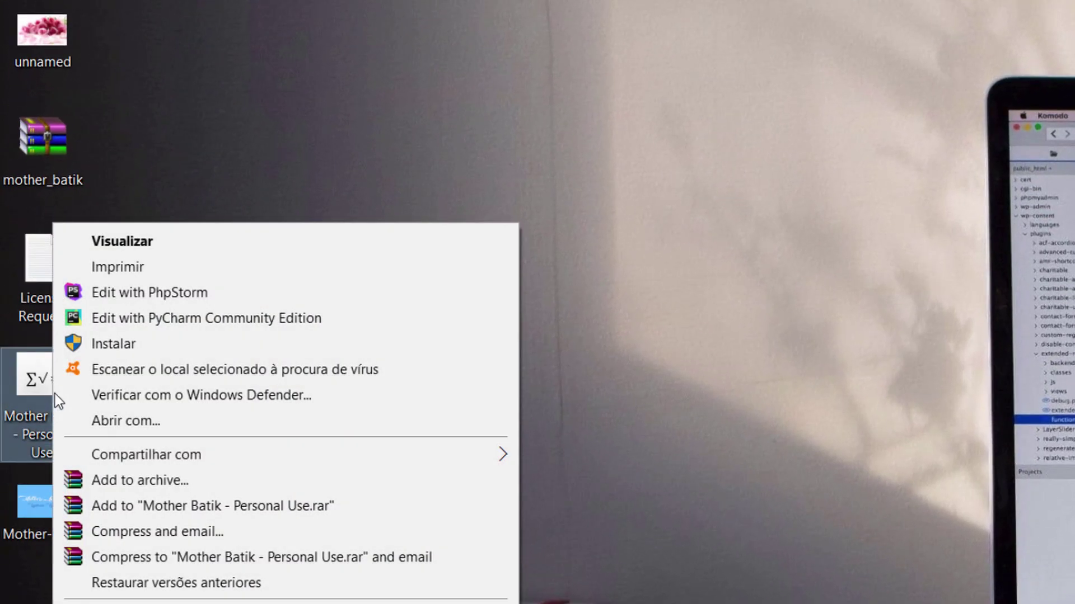
pyautogui.click(118, 334)
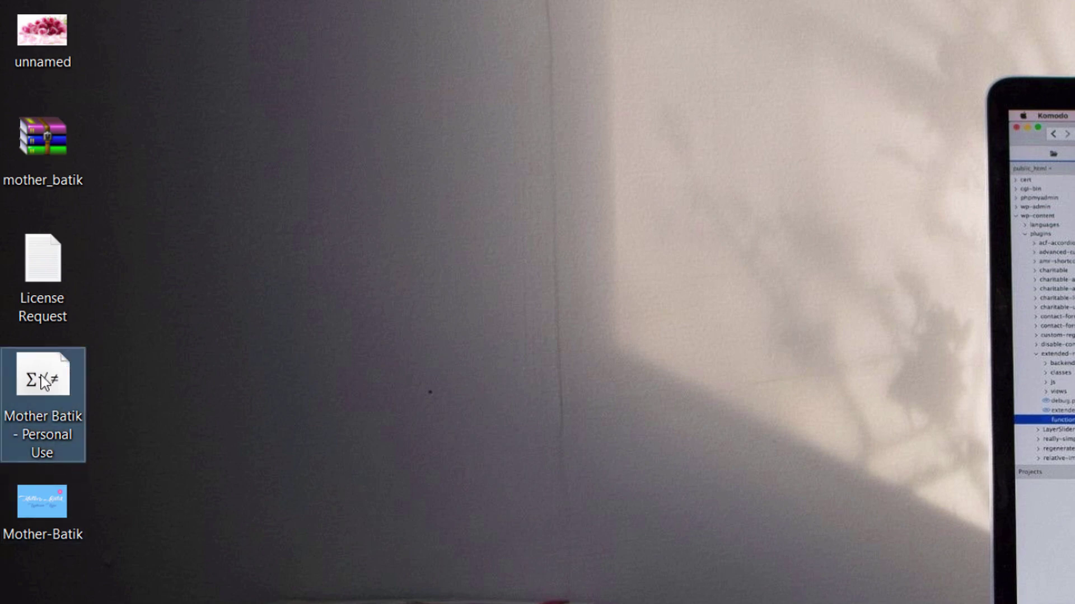
pyautogui.rightClick(29, 388)
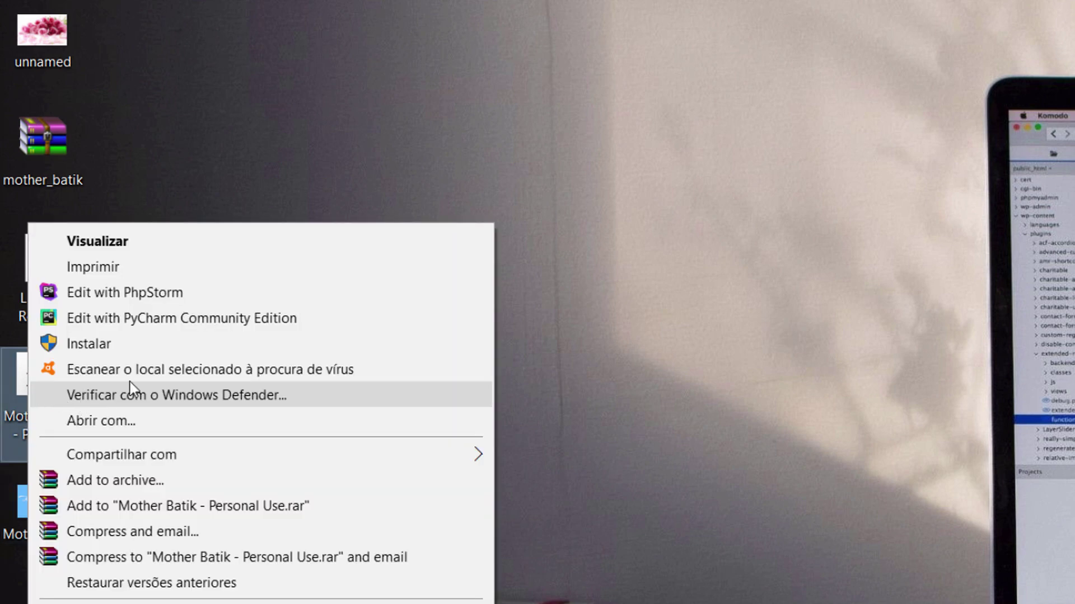
pyautogui.click(147, 343)
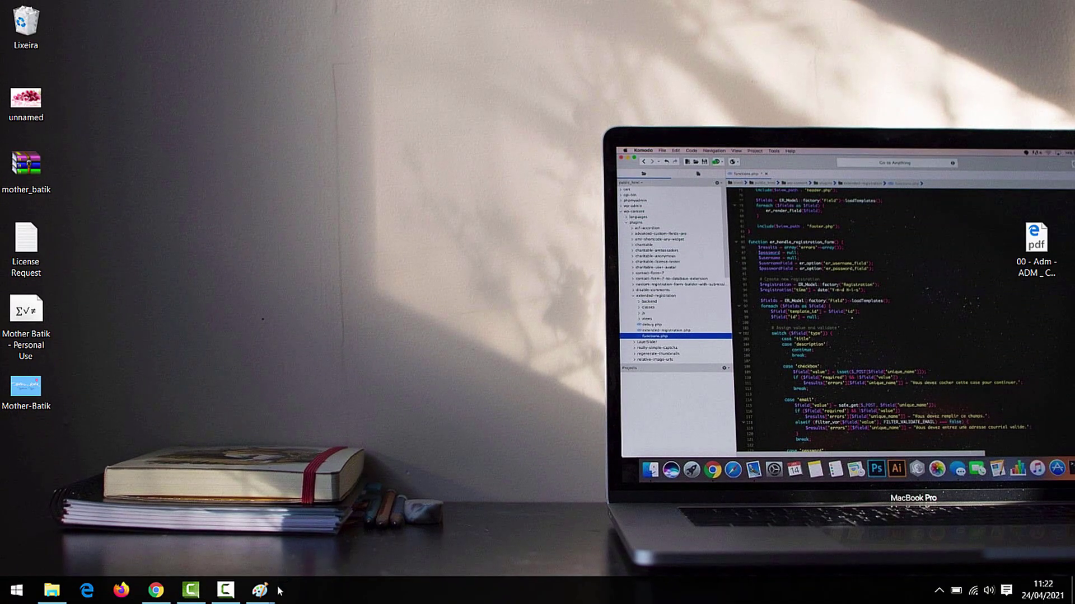
# Step: Switch to the card in Paint and place a text box in the blank area above the roses
pyautogui.moveTo(259, 589)
pyautogui.click(360, 568)
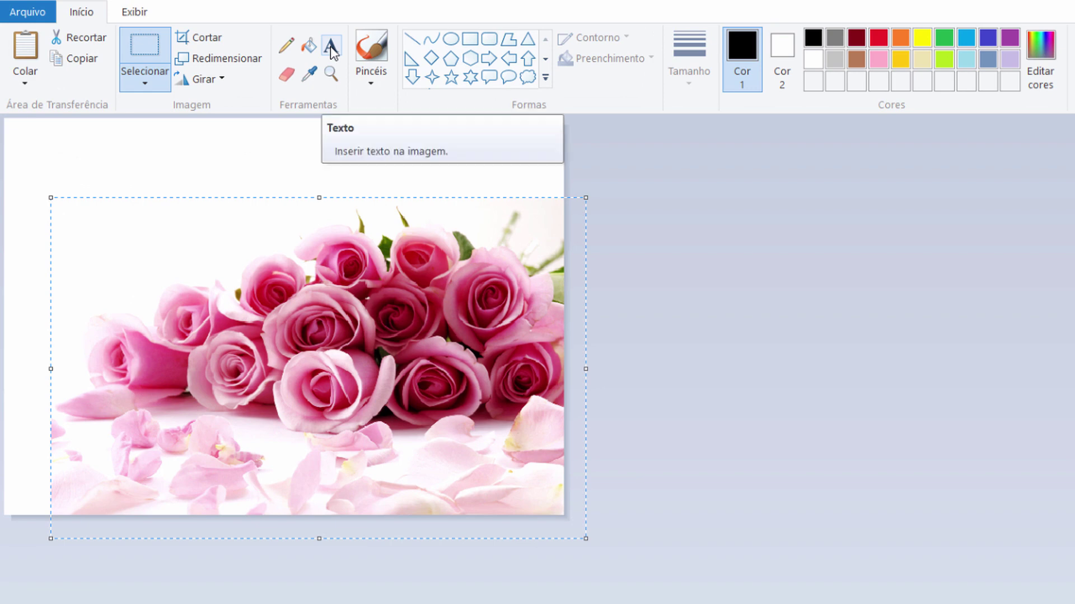
pyautogui.click(331, 46)
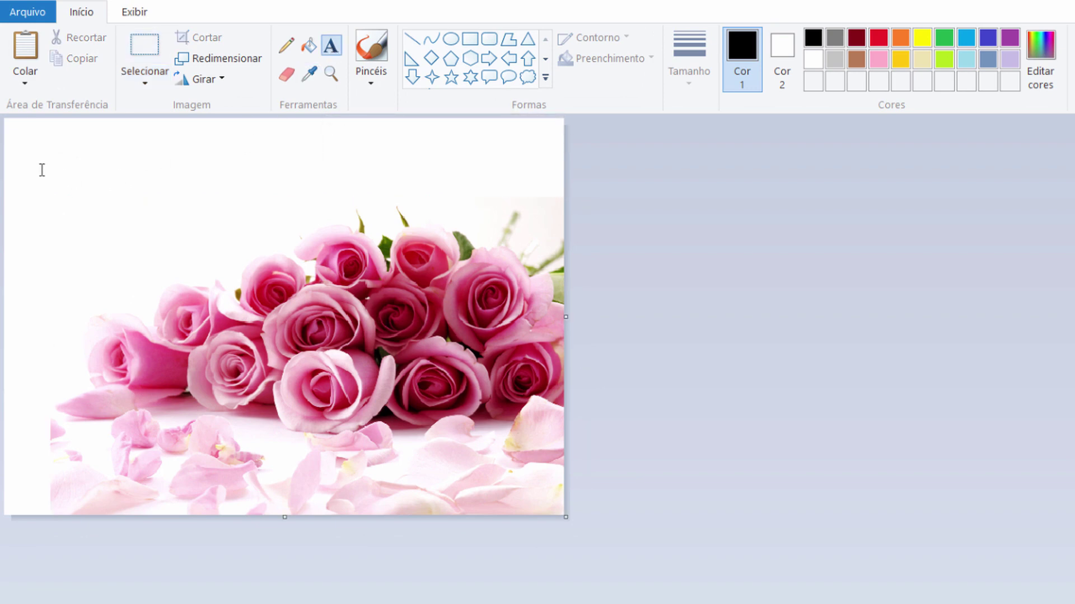
pyautogui.click(40, 134)
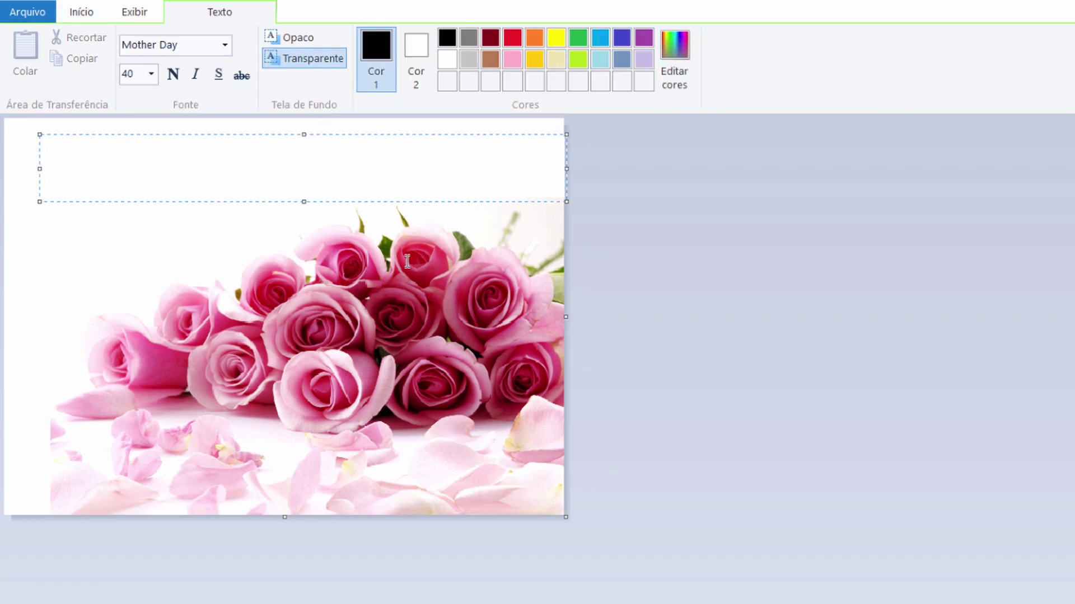
# Step: Set the text box's font to Mother Batik - Personal Use
pyautogui.click(134, 79)
pyautogui.click(225, 45)
pyautogui.press('Up')
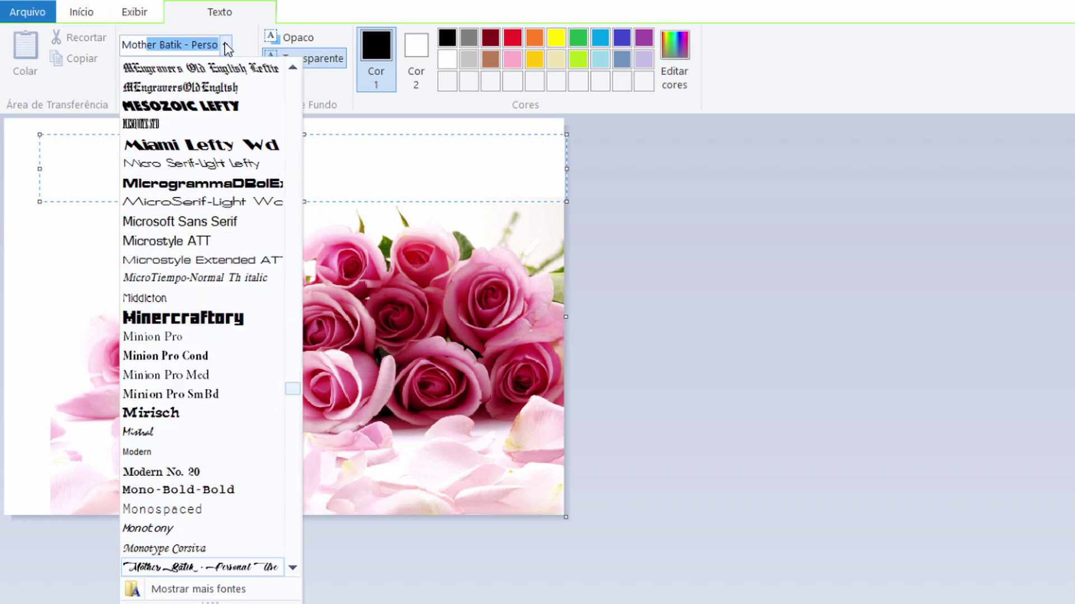
pyautogui.press('Return')
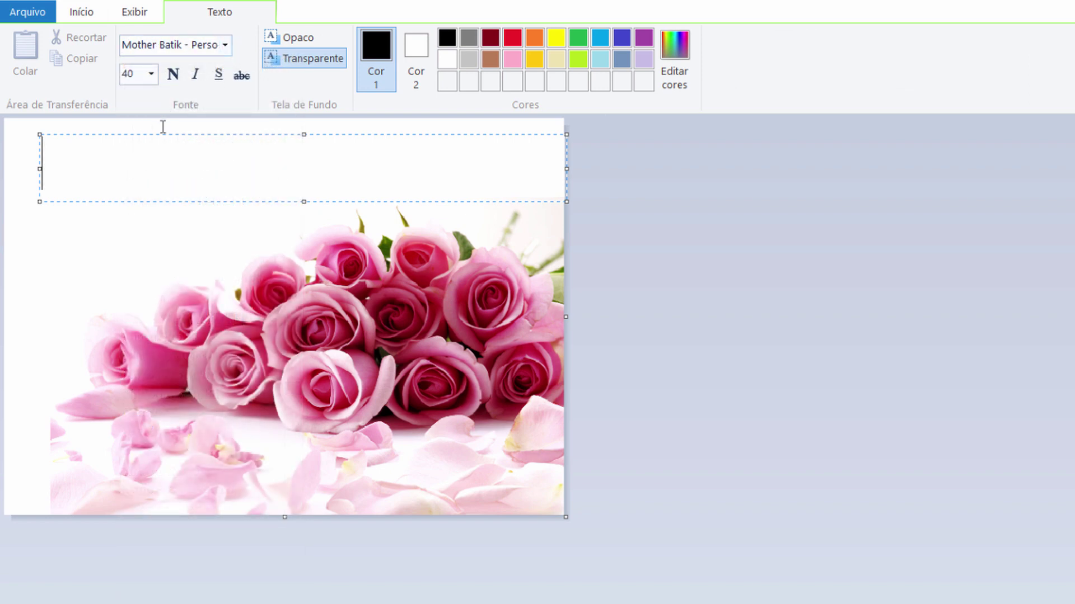
# Step: Enter the greeting "Feliz Dia das Mães" and move its text box a little left and down
pyautogui.write('Feli')
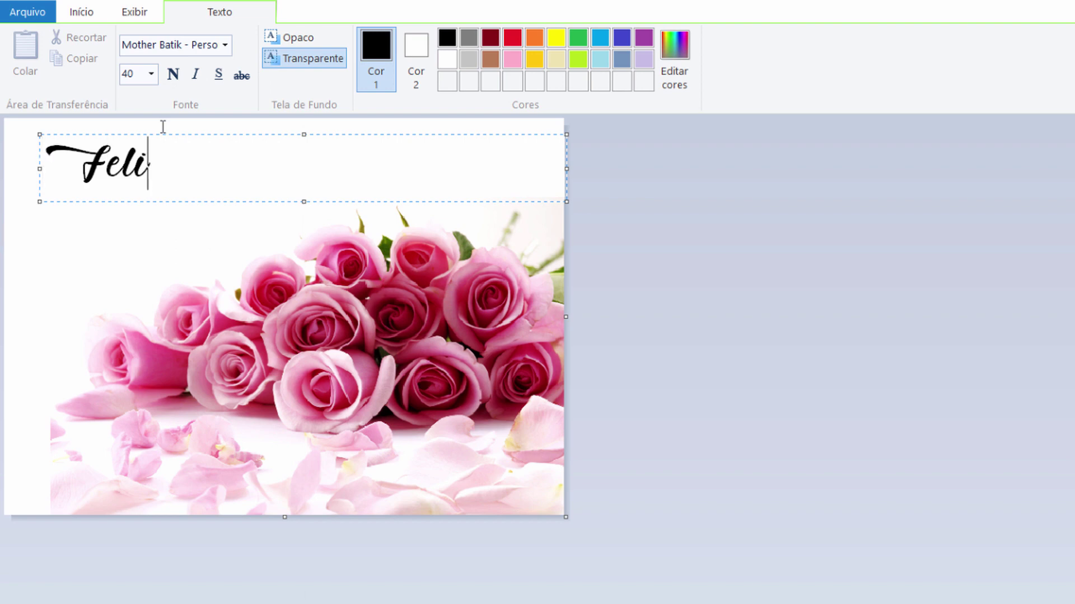
pyautogui.write('z Dia das Mães')
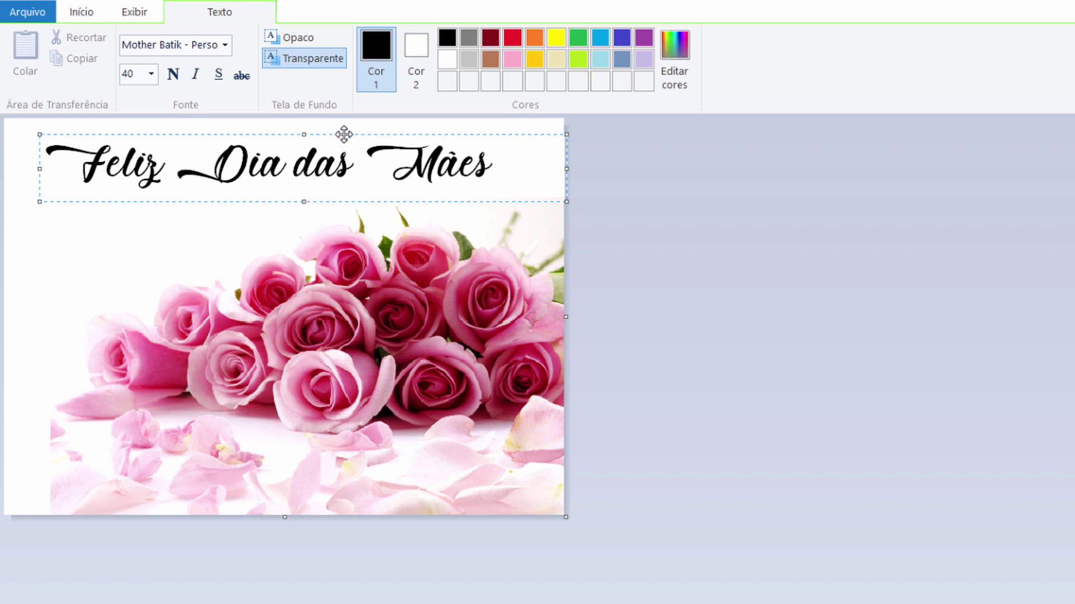
pyautogui.moveTo(338, 136); pyautogui.dragTo(319, 140)
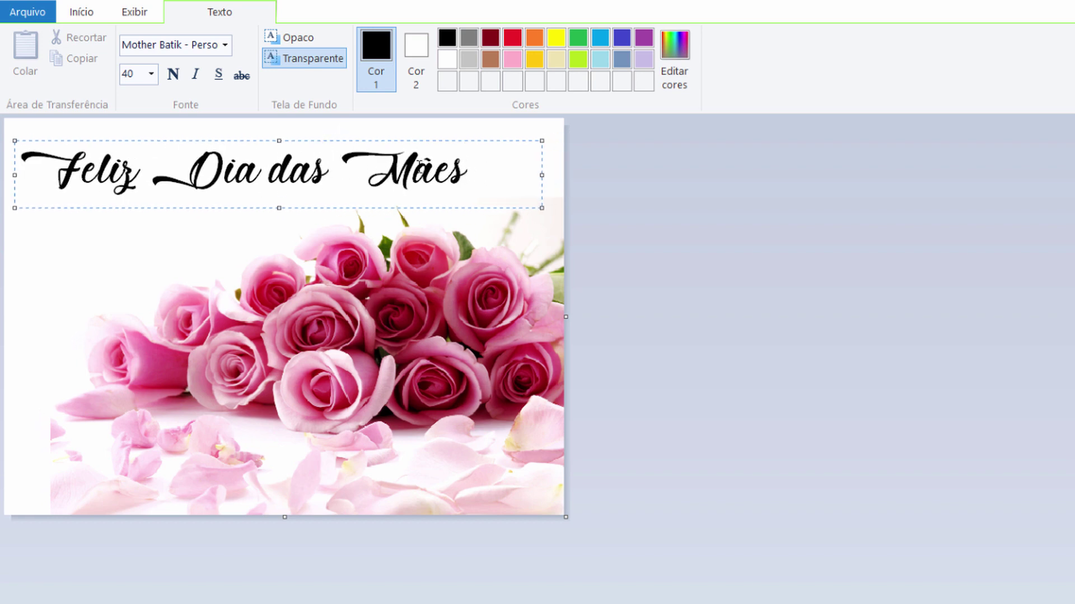
# Step: Recolour the whole "Feliz Dia das Mães" greeting in the palette's light pink
pyautogui.moveTo(480, 166); pyautogui.dragTo(33, 166)
pyautogui.click(512, 59)
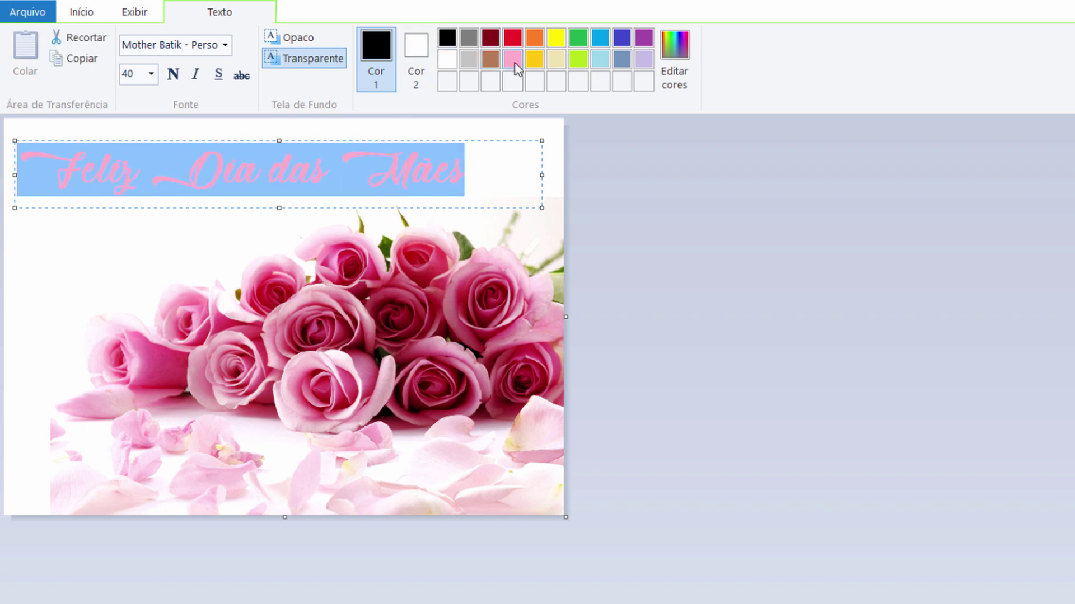
pyautogui.click(472, 168)
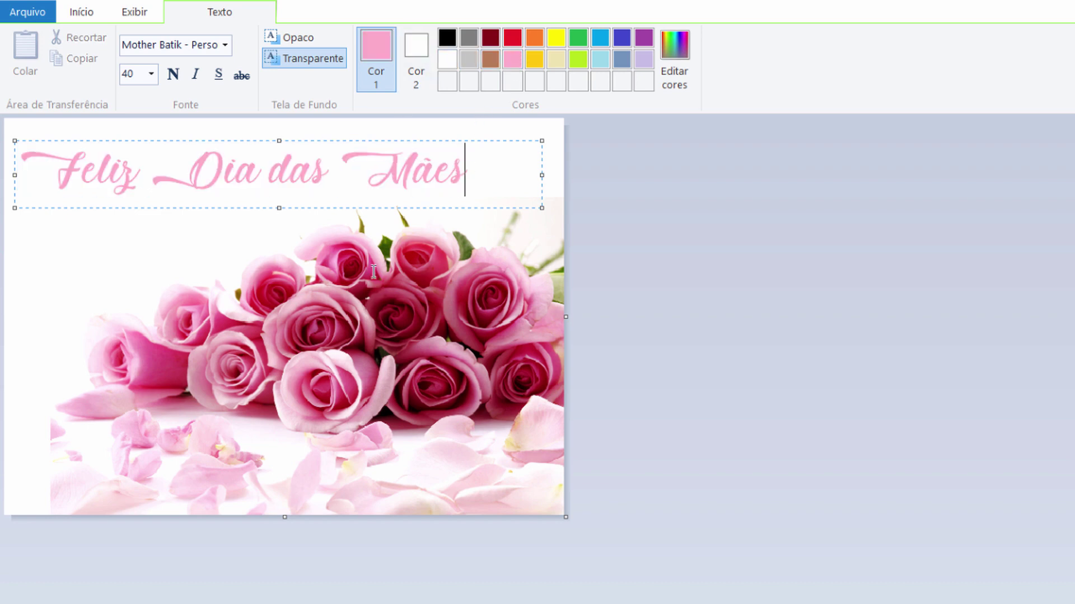
# Step: Recolour the greeting in a custom darker pink (red 255, green 77, blue 135), nudge it slightly right, and fix it on the canvas
pyautogui.moveTo(498, 173); pyautogui.dragTo(36, 173)
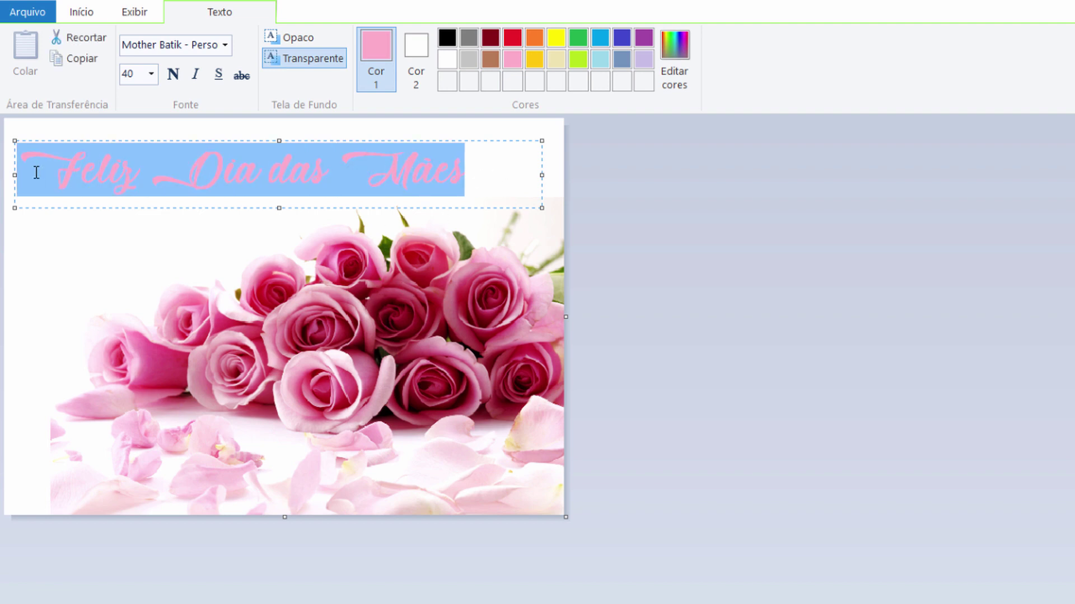
pyautogui.click(676, 58)
pyautogui.moveTo(1005, 289); pyautogui.dragTo(1002, 326)
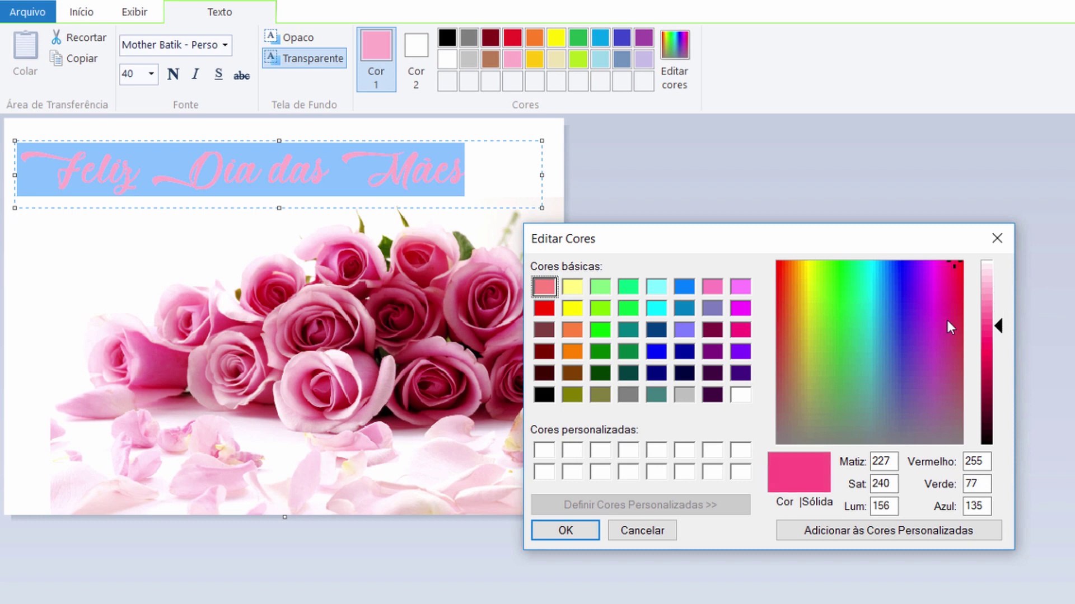
pyautogui.click(487, 168)
pyautogui.click(575, 528)
pyautogui.click(480, 171)
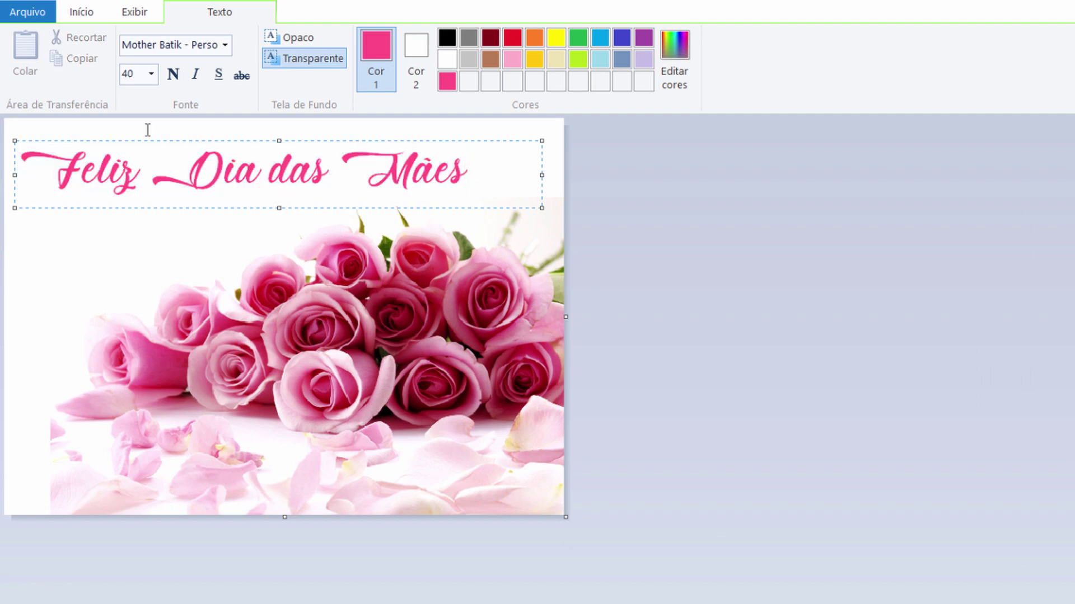
pyautogui.moveTo(393, 140); pyautogui.dragTo(399, 139)
pyautogui.click(139, 276)
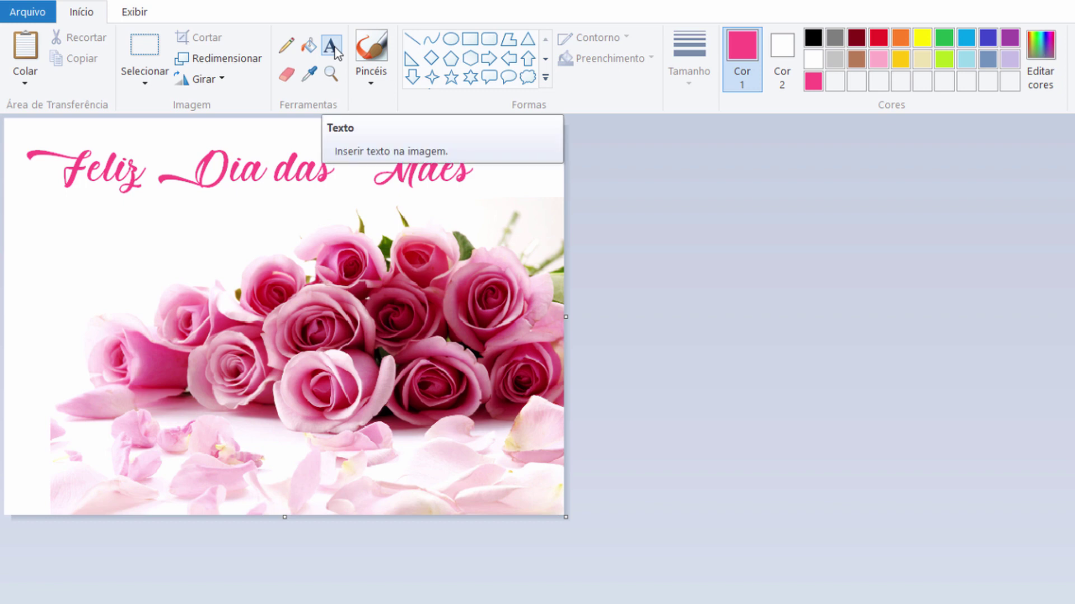
# Step: Start a new text box beneath the greeting, shift it slightly up and left, and set its font to Ottawa
pyautogui.click(35, 258)
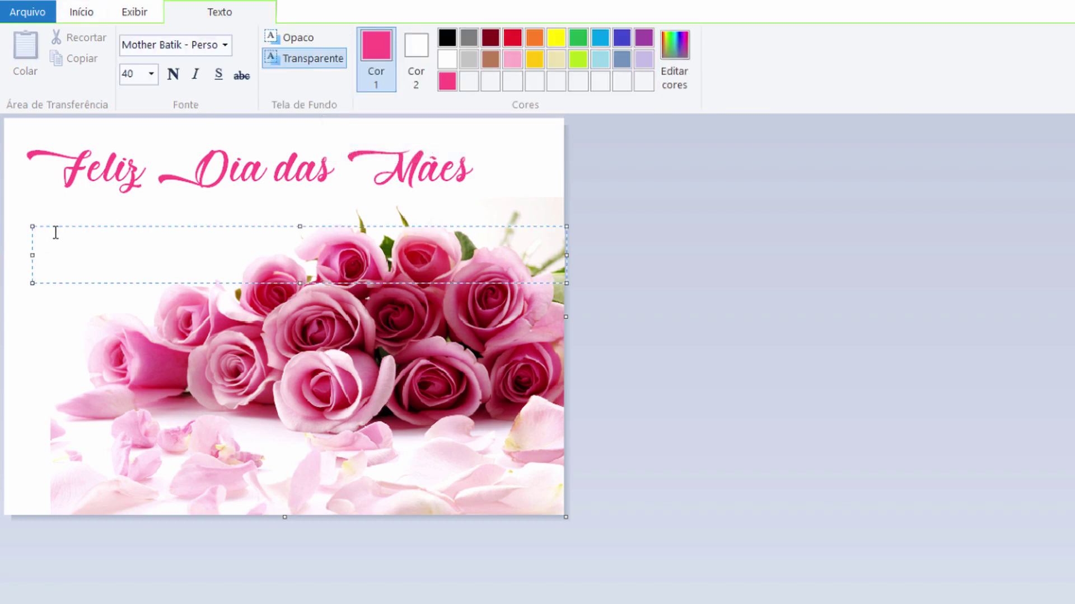
pyautogui.moveTo(55, 225); pyautogui.dragTo(49, 212)
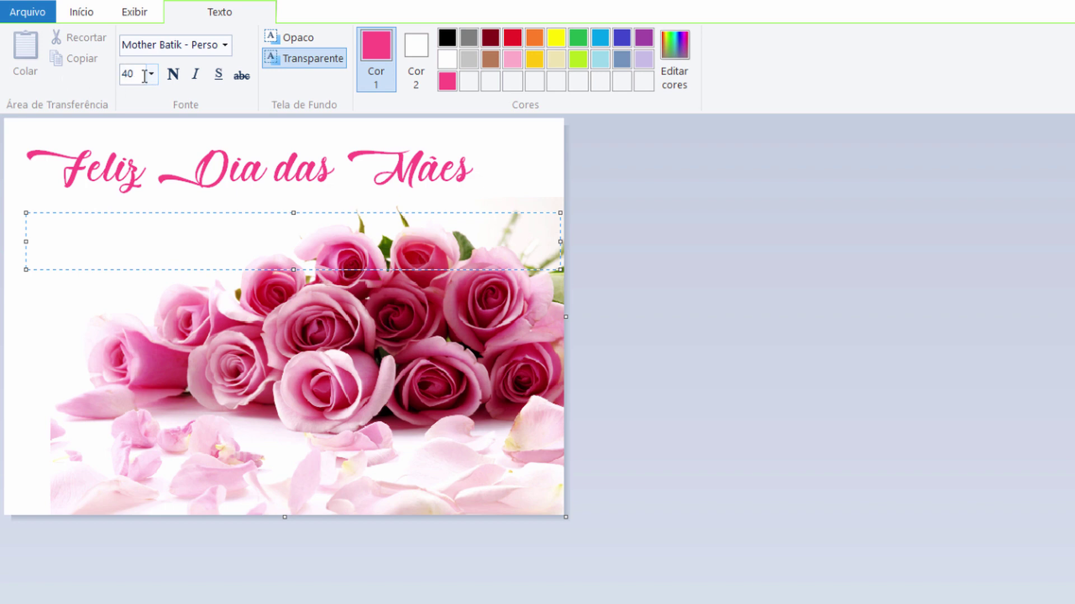
pyautogui.click(223, 49)
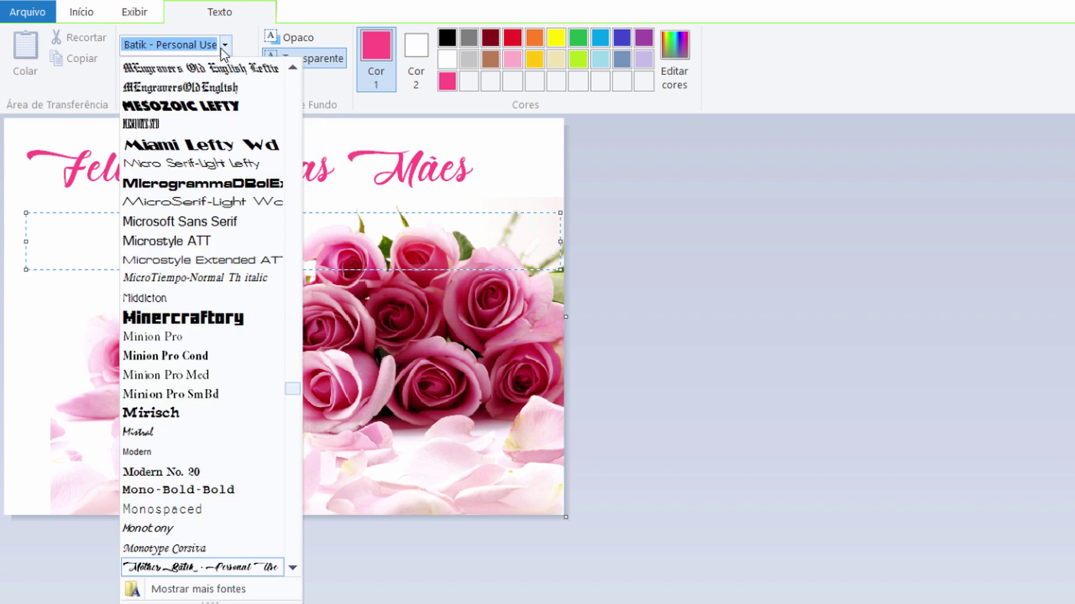
pyautogui.write('Ottawa')
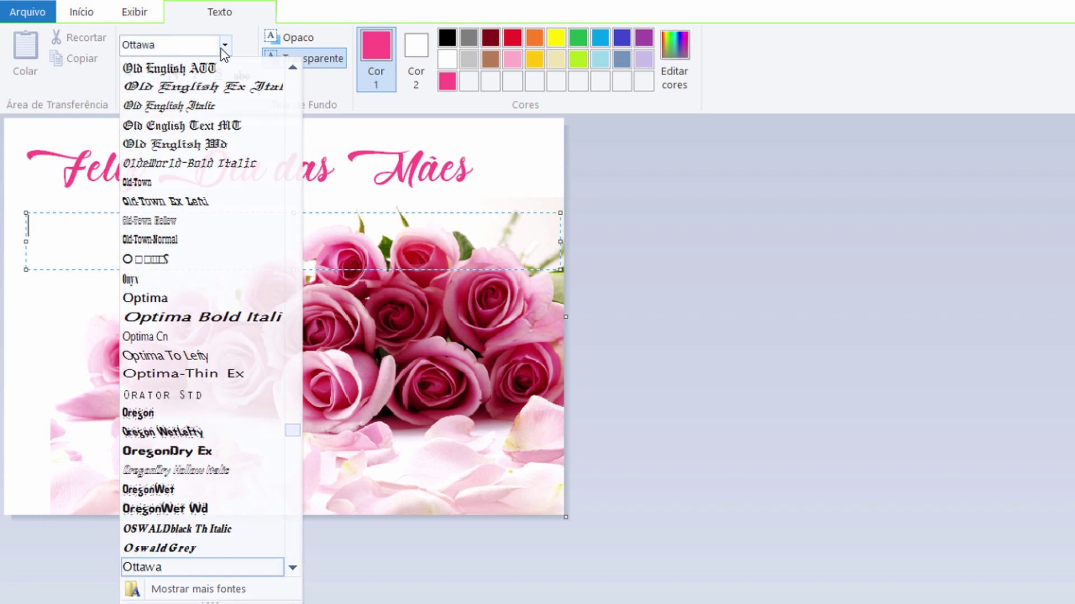
pyautogui.press('Return')
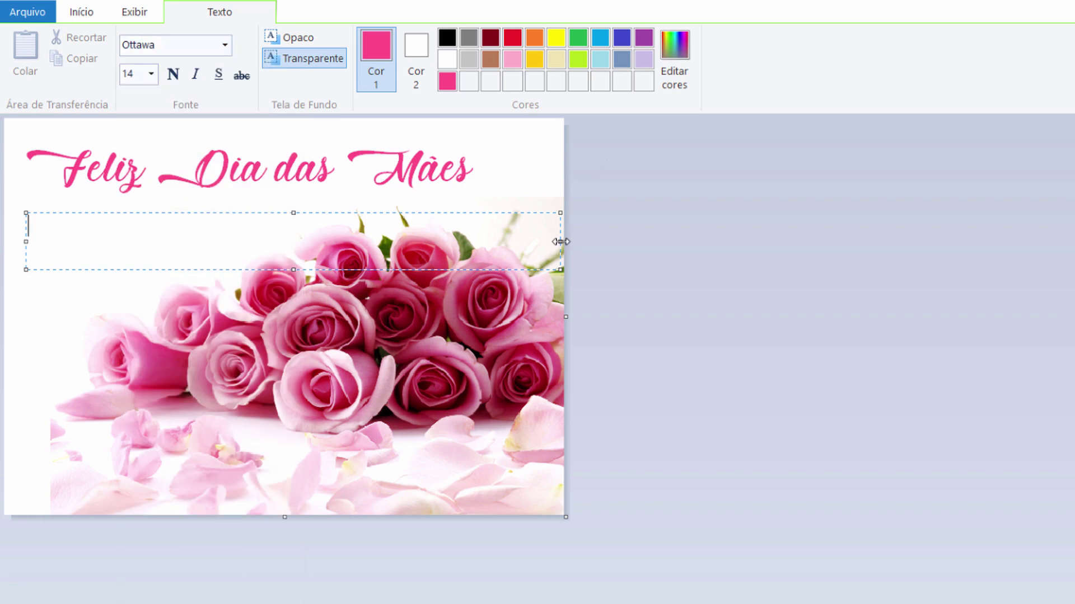
# Step: Make the text box narrower and taller, and enter the message "Desejo a você um feliz dia das mães que todos os seus sonhos se realizem"
pyautogui.moveTo(560, 241); pyautogui.dragTo(214, 250)
pyautogui.moveTo(118, 270); pyautogui.dragTo(120, 371)
pyautogui.write('esejo a ')
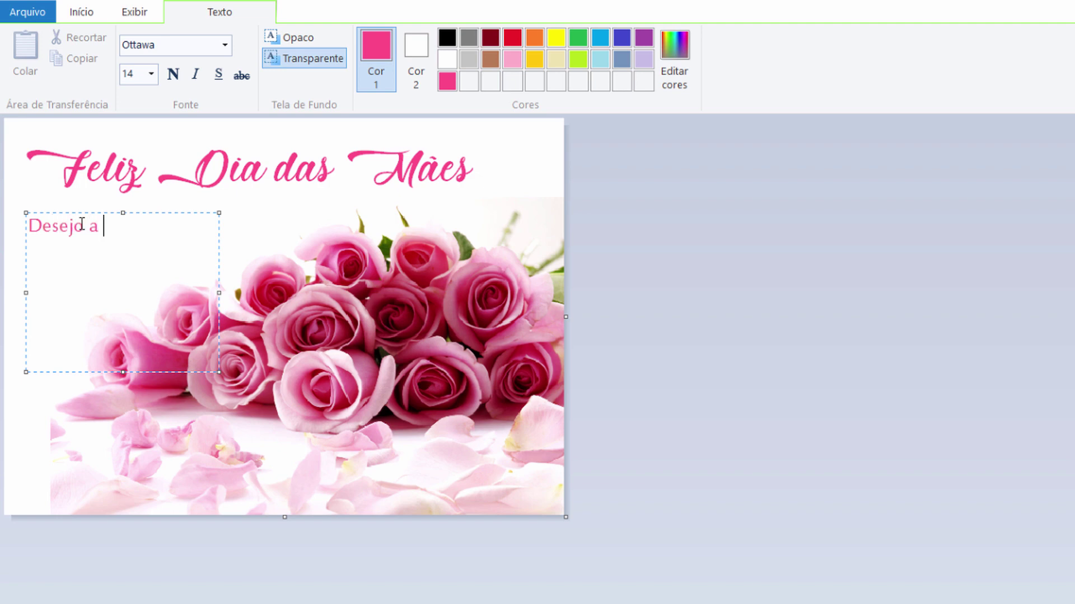
pyautogui.write('você um feliz dia das mães qu')
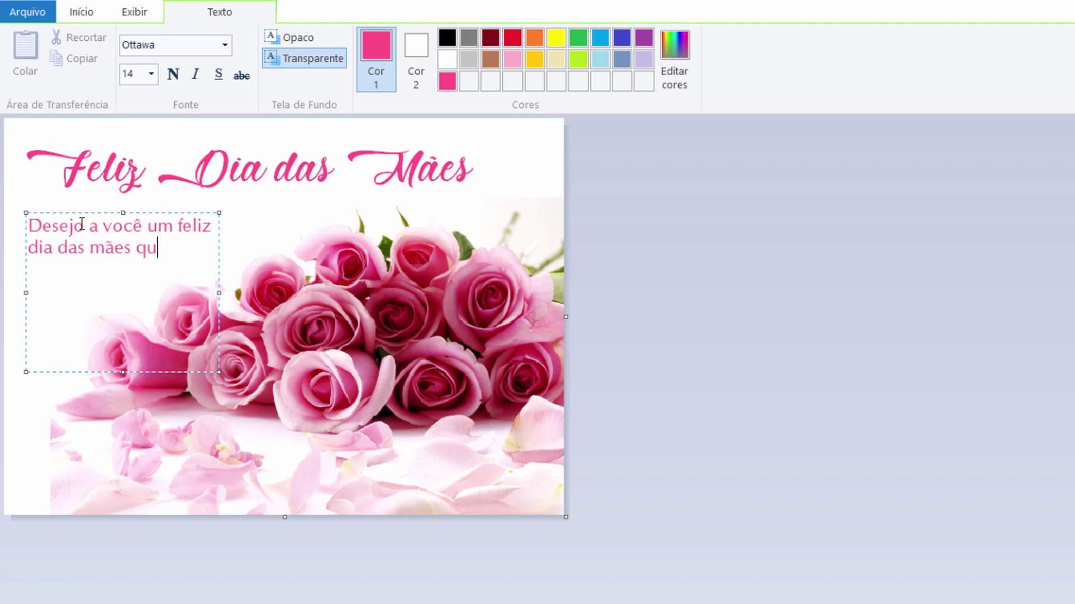
pyautogui.write('e todos os seus sonhos se realizem')
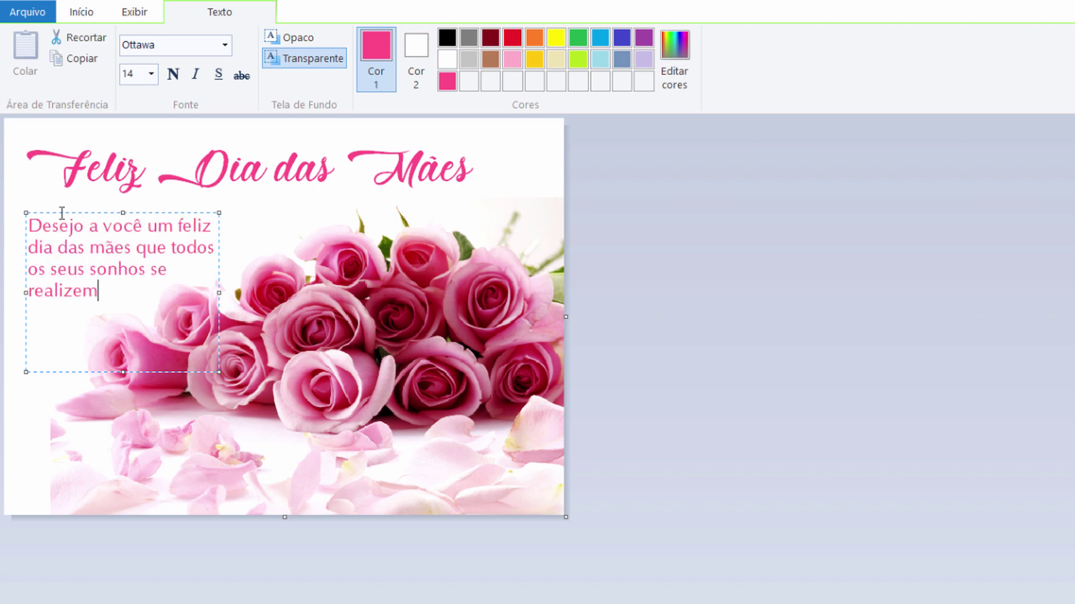
# Step: Recolour the whole message beneath the greeting in black
pyautogui.moveTo(99, 292); pyautogui.dragTo(27, 225)
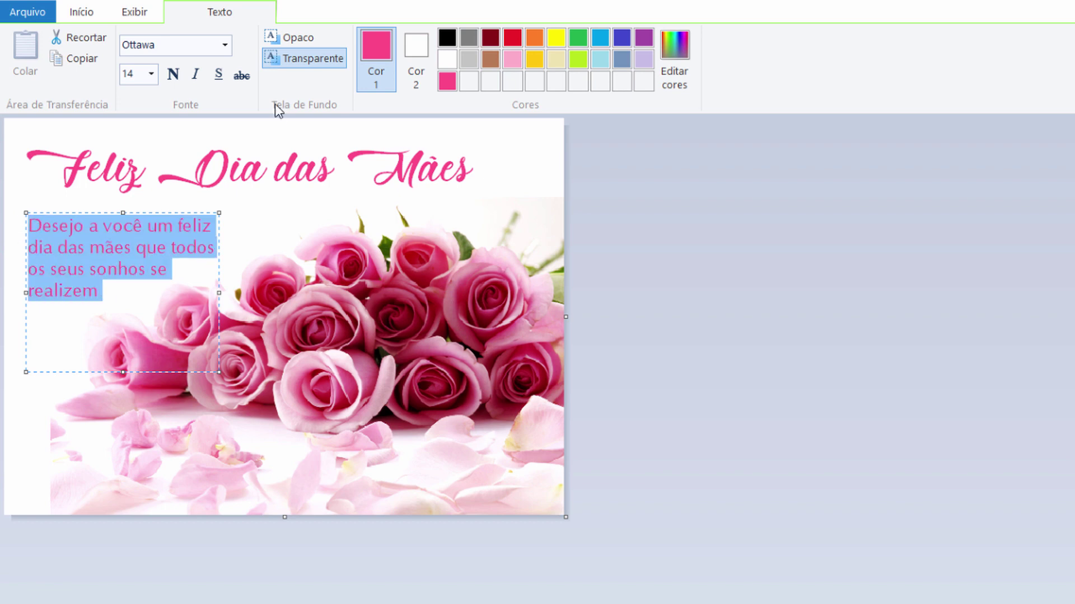
pyautogui.click(447, 38)
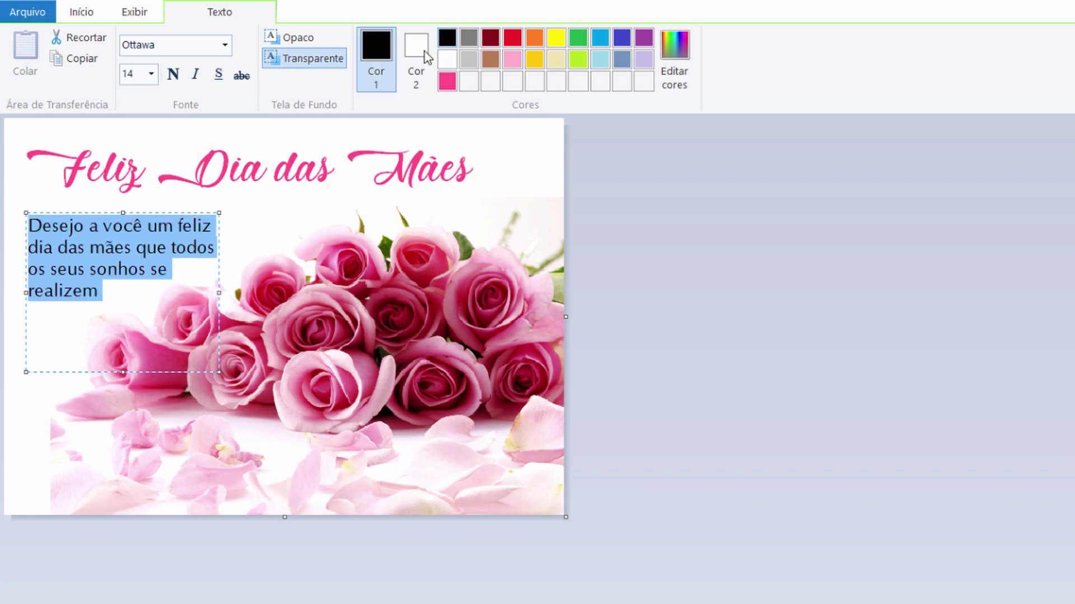
pyautogui.click(123, 298)
# Step: Recolour the whole message in a custom dark grey by raising the luminosity of black
pyautogui.moveTo(104, 291); pyautogui.dragTo(28, 224)
pyautogui.click(675, 62)
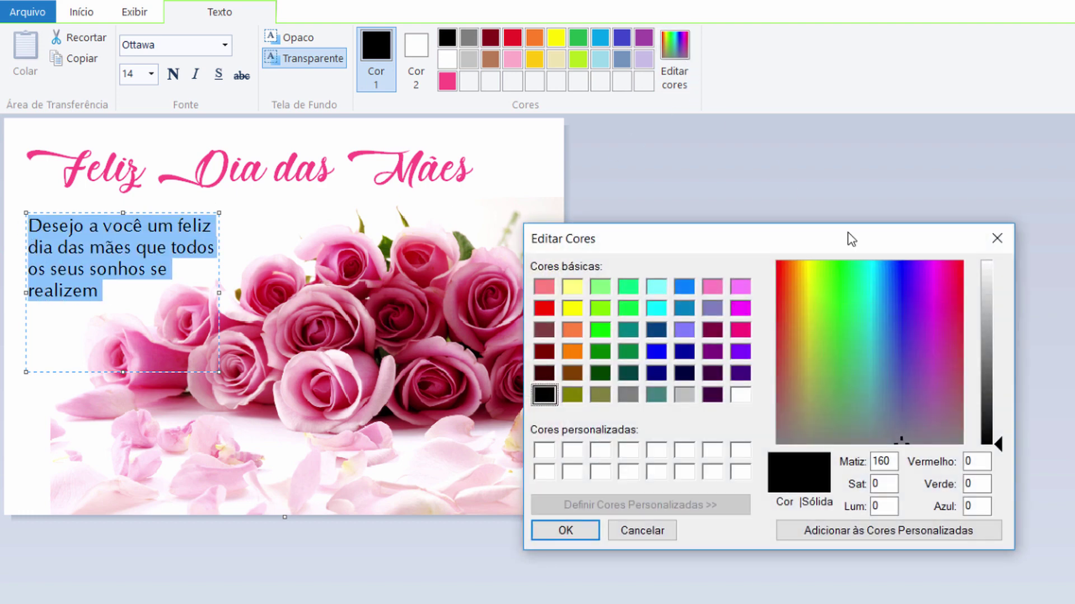
pyautogui.click(987, 396)
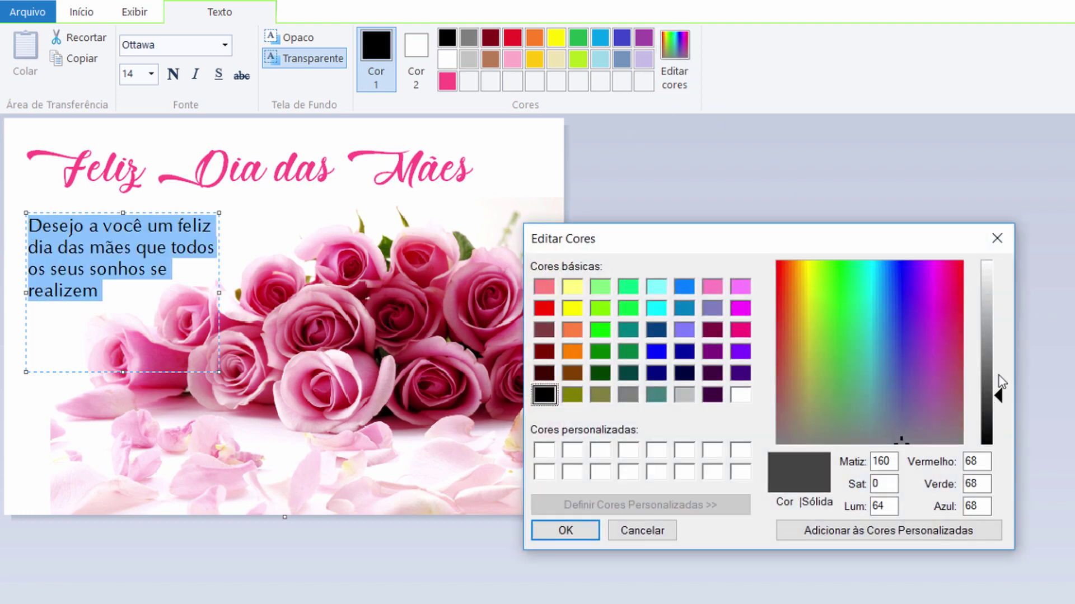
pyautogui.moveTo(999, 376)
pyautogui.mouseDown()
pyautogui.moveTo(1000, 407)
pyautogui.moveTo(1027, 379)
pyautogui.moveTo(1004, 401)
pyautogui.moveTo(985, 387)
pyautogui.mouseUp()
pyautogui.click(569, 531)
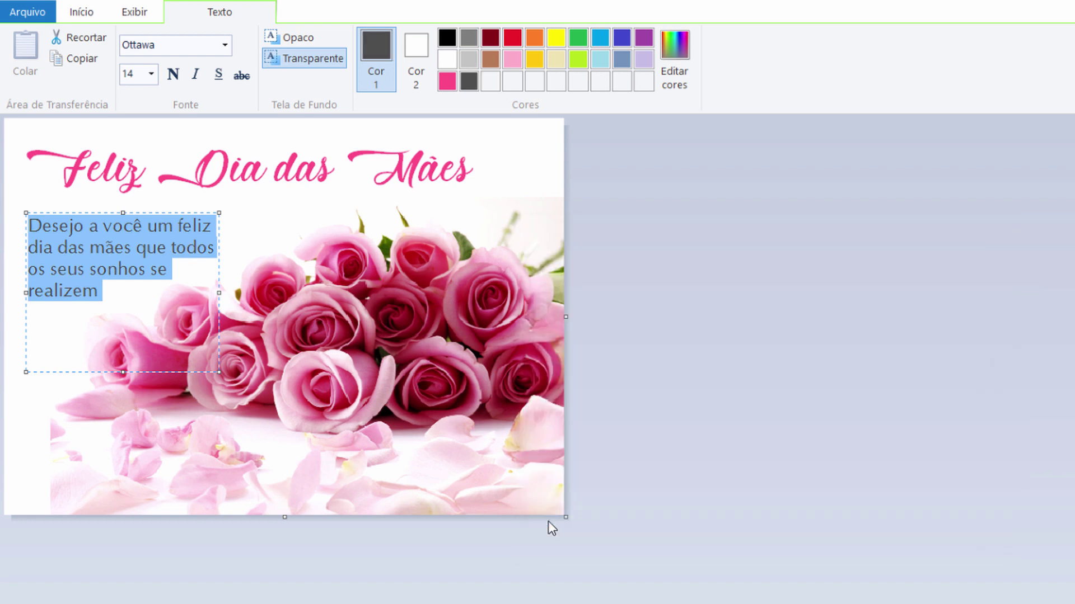
pyautogui.click(141, 288)
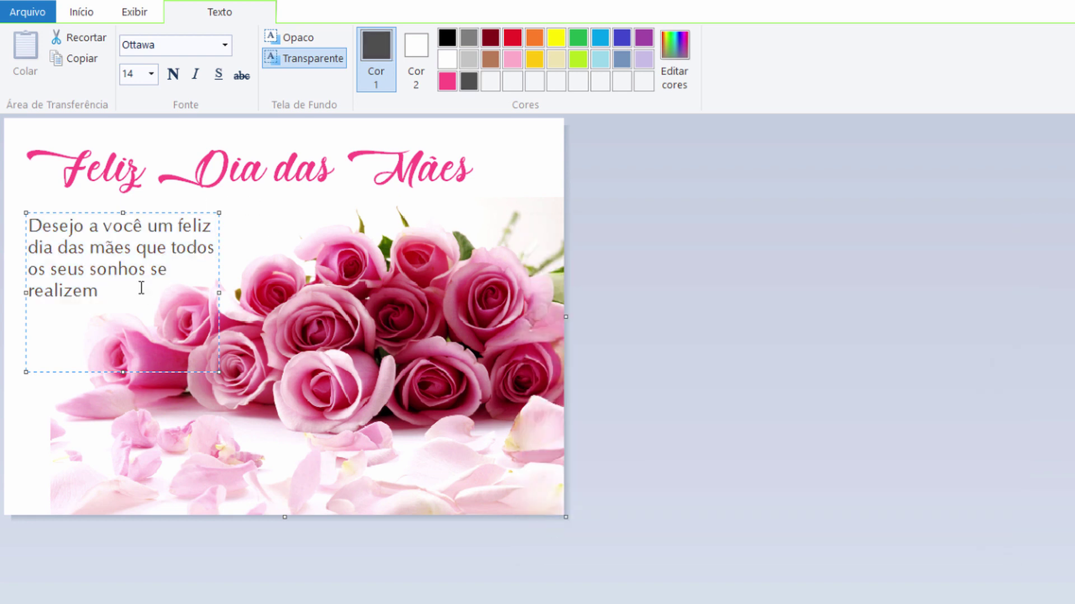
# Step: Add a signature with the sender's name and 12/05/2021 in size 20 Mother Batik - Personal Use, and fix it in the card's lower-right corner
pyautogui.click(359, 264)
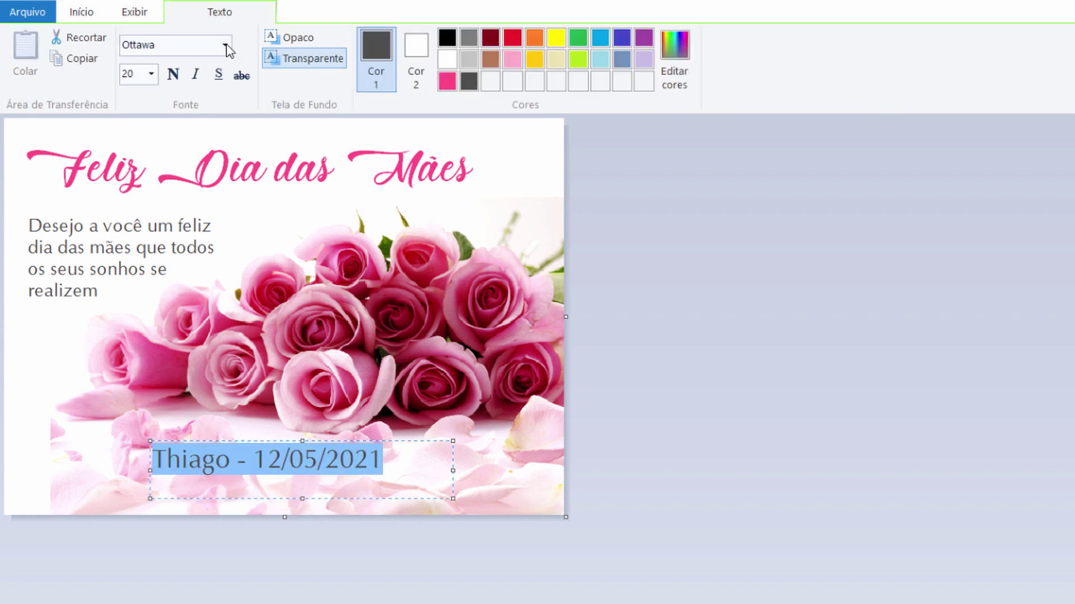
pyautogui.click(224, 46)
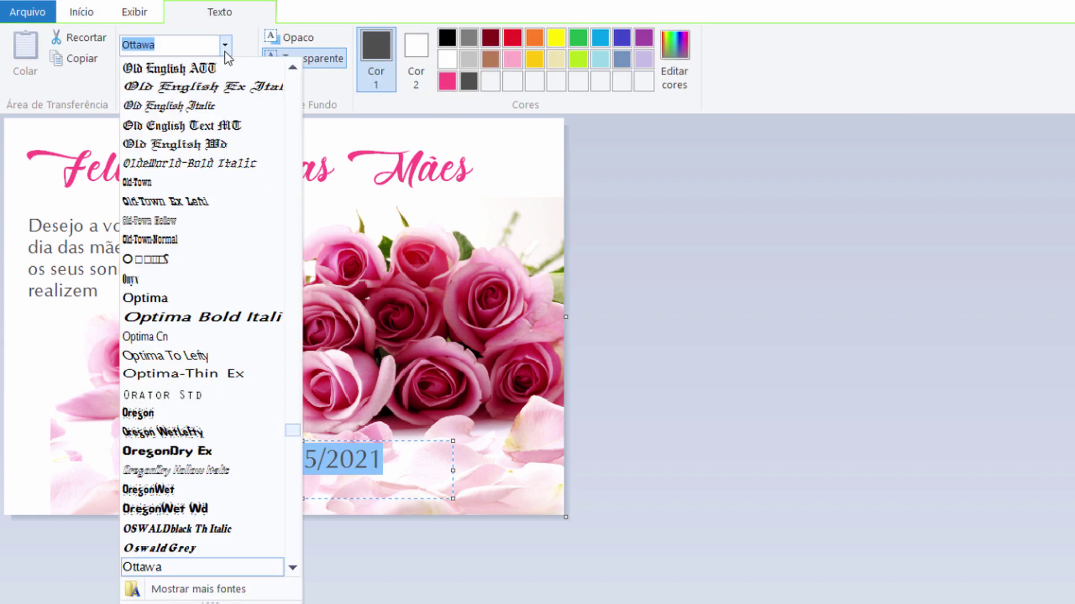
pyautogui.write('Mother Batik - Perso')
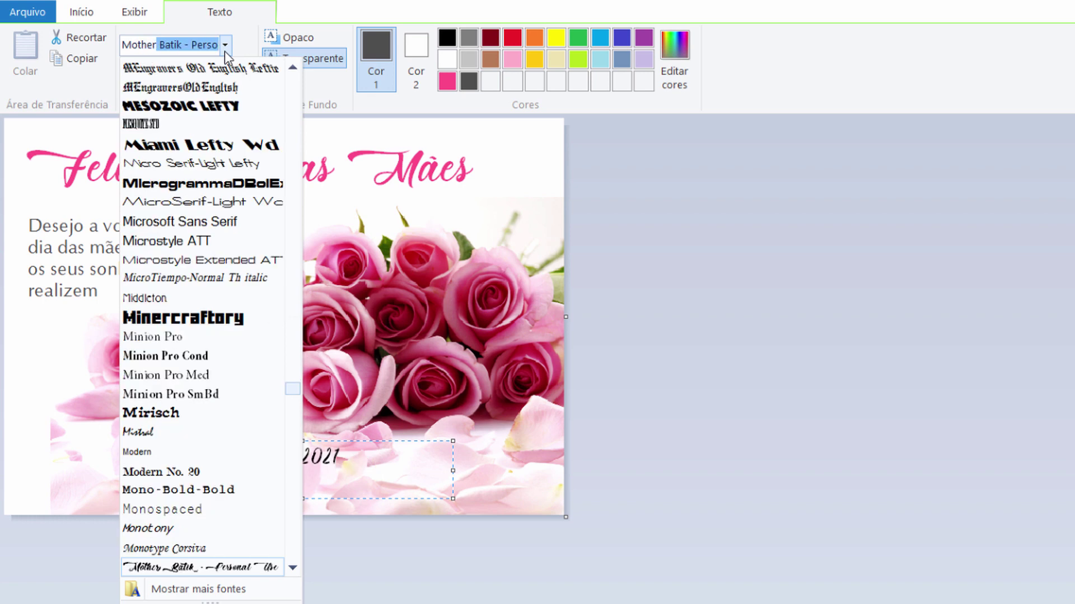
pyautogui.press('Return')
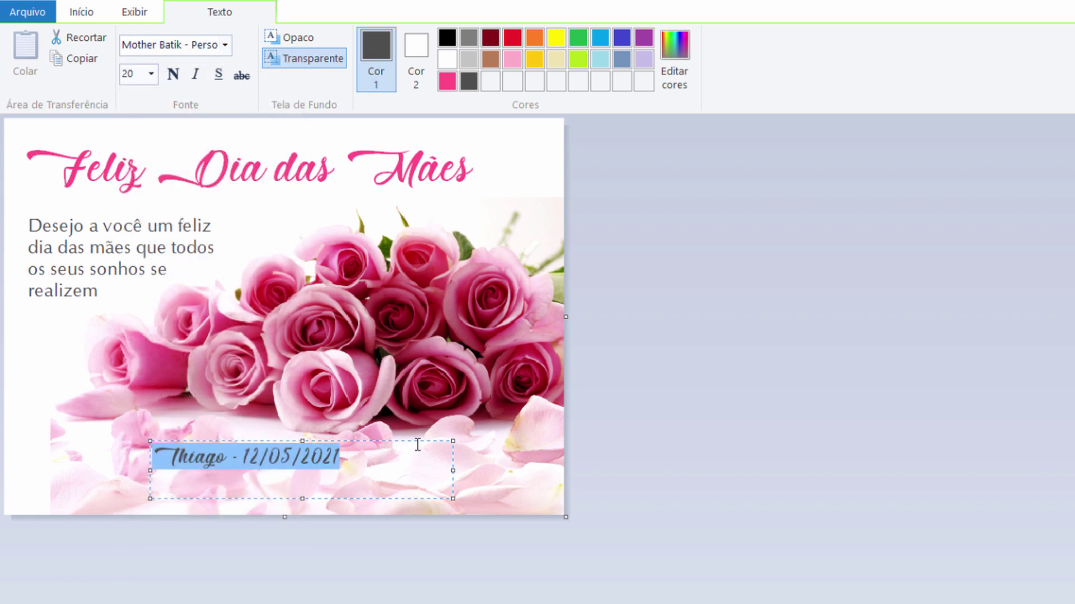
pyautogui.moveTo(418, 445); pyautogui.dragTo(624, 471)
pyautogui.click(438, 508)
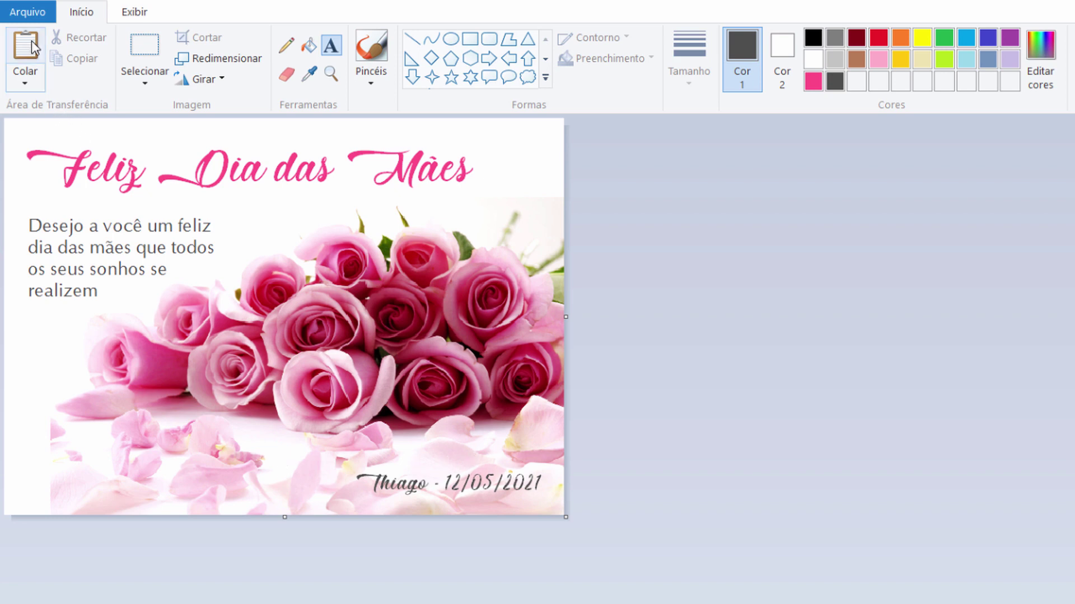
# Step: Save the card to the desktop as a JPEG image named "Cartão" and open the saved file for viewing
pyautogui.click(28, 16)
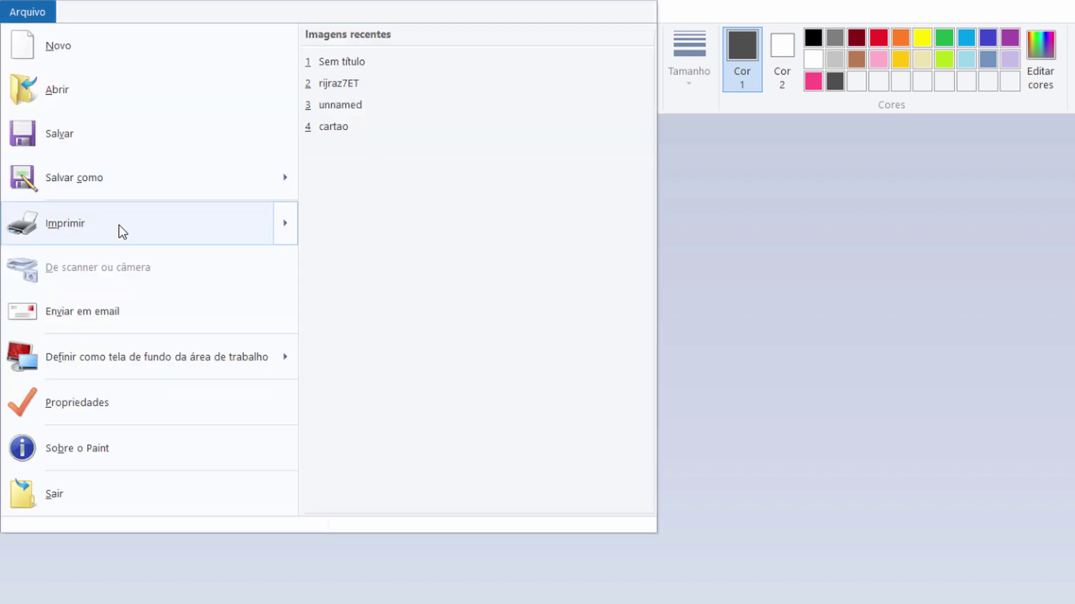
pyautogui.moveTo(119, 224)
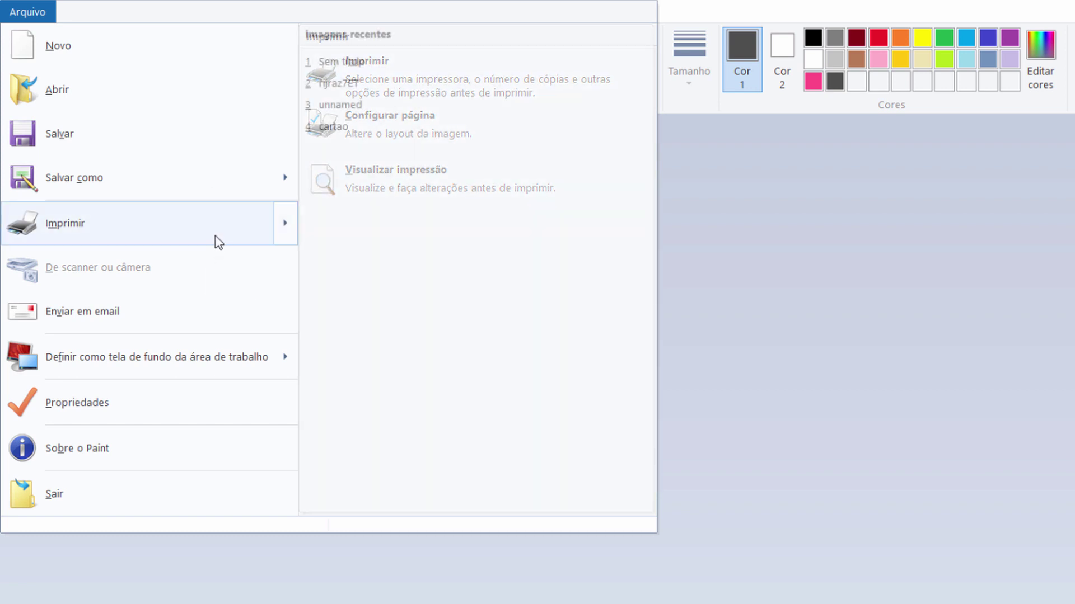
pyautogui.moveTo(156, 186)
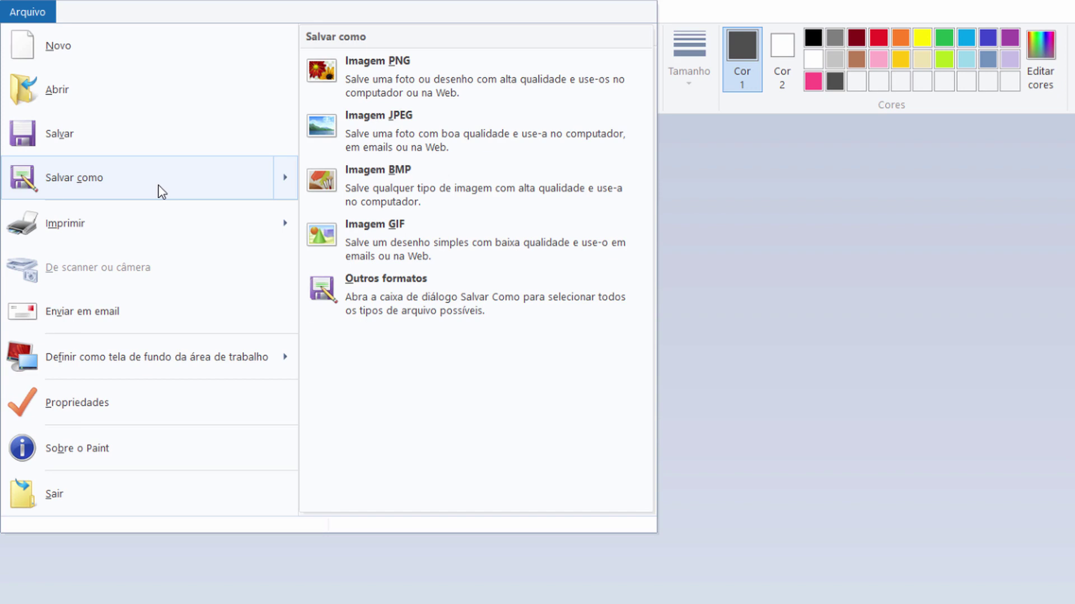
pyautogui.click(358, 146)
pyautogui.click(563, 262)
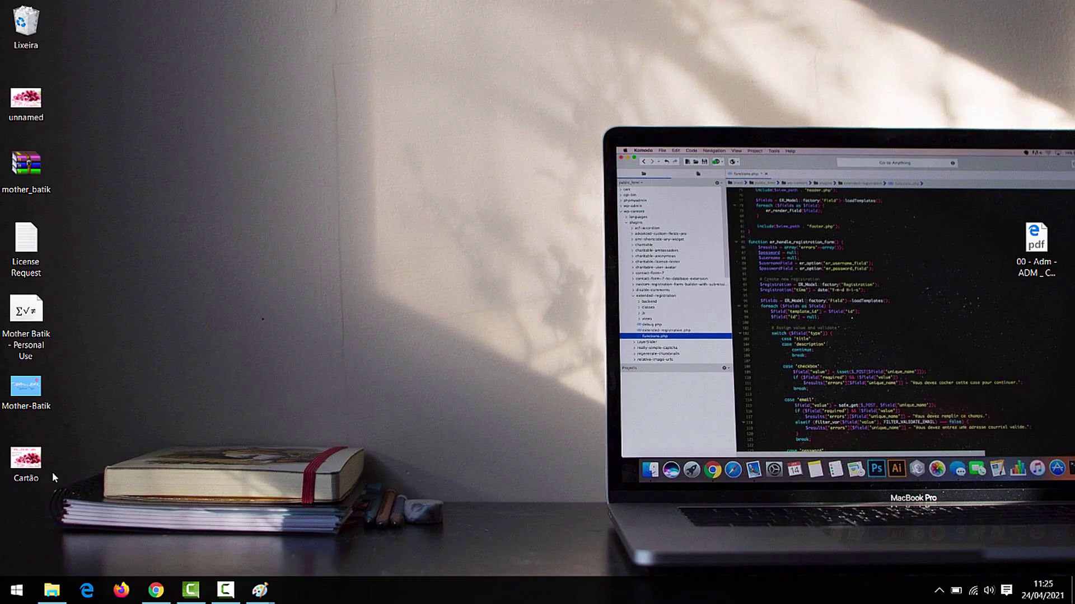
pyautogui.doubleClick(37, 469)
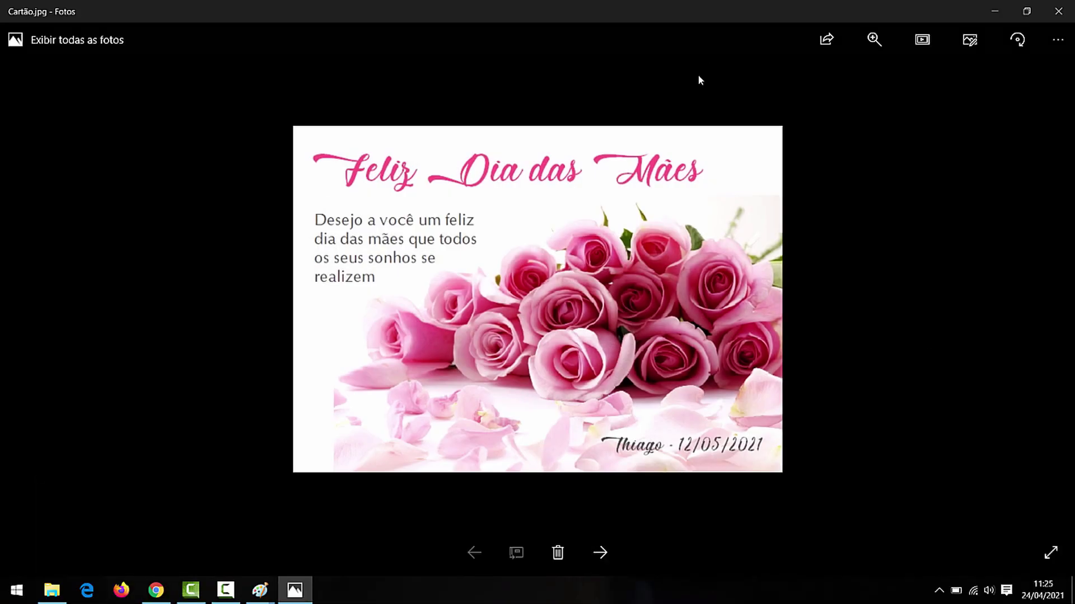